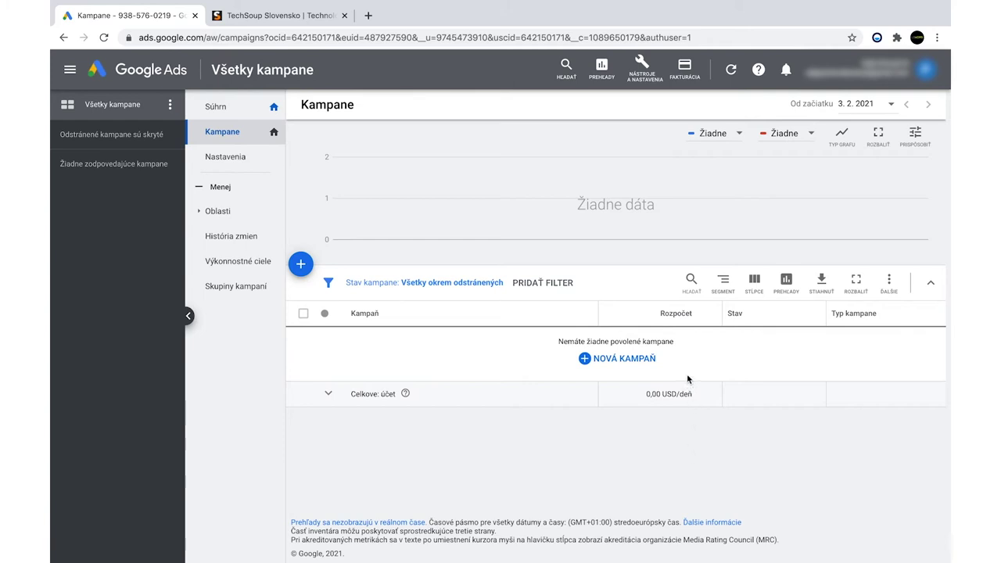
Step: Start a new campaign without a preselected goal and choose Vyhľadávacia as its campaign type
{"action": "left_click", "coordinate": [632, 364]}
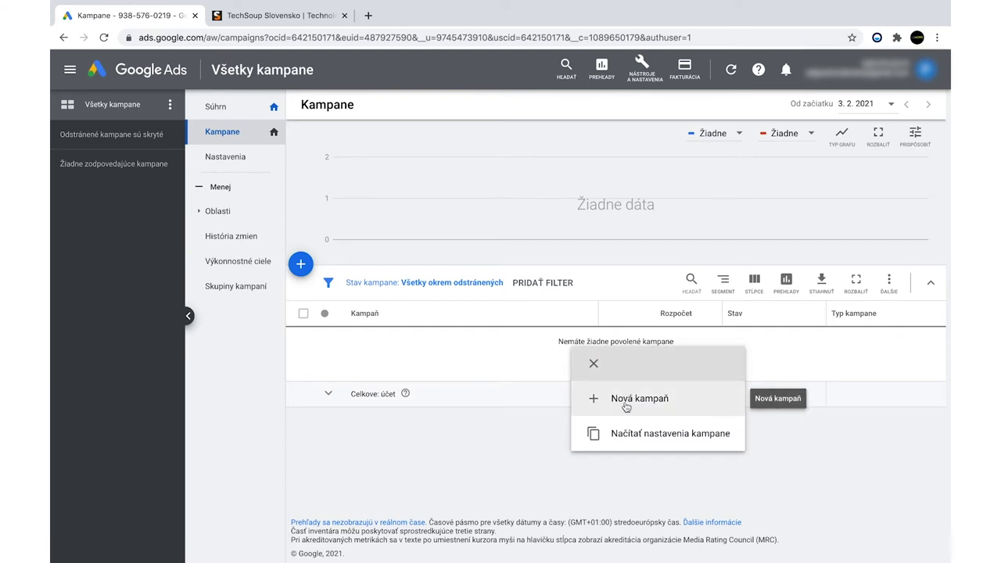
{"action": "left_click", "coordinate": [626, 404]}
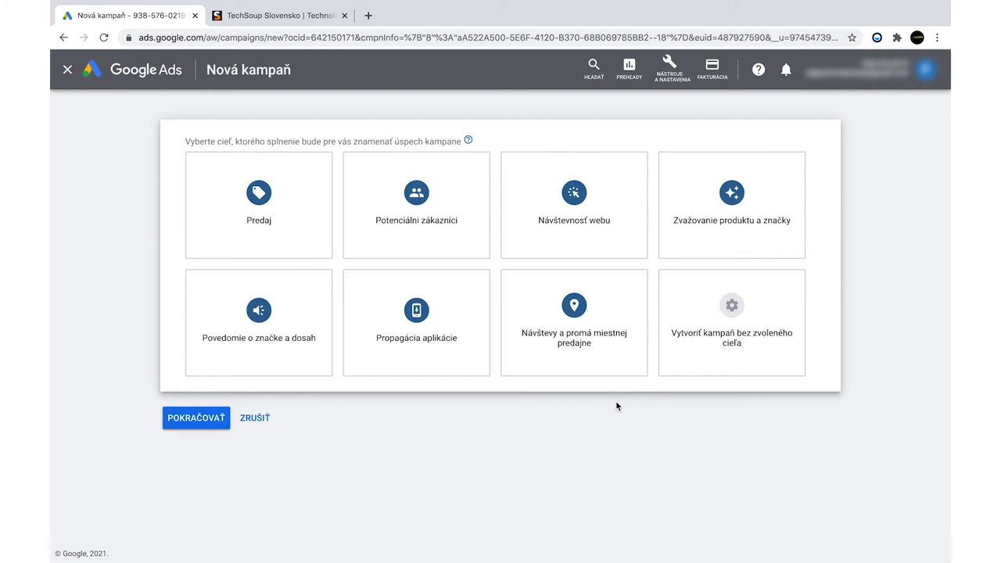
{"action": "mouse_move", "coordinate": [771, 338]}
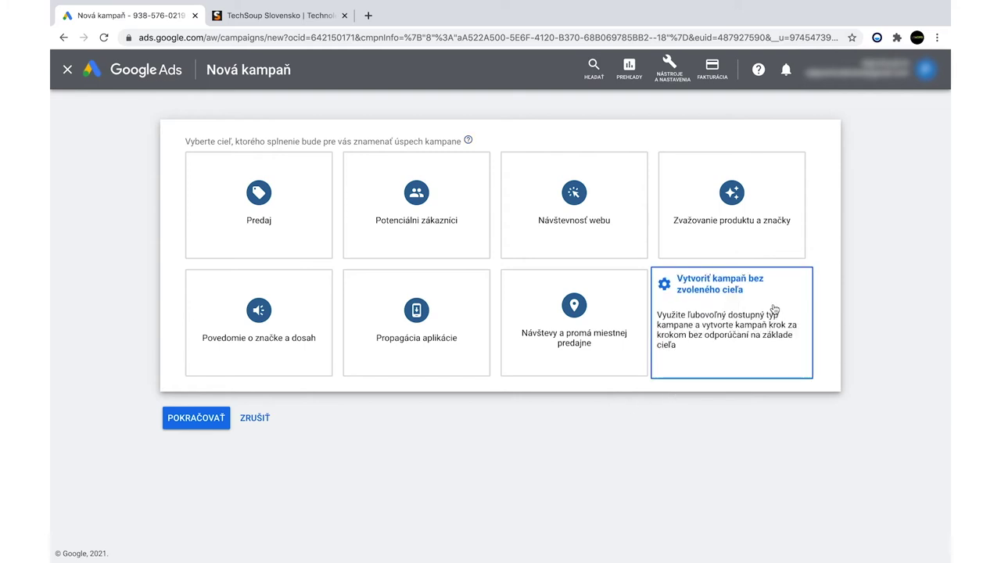
{"action": "left_click", "coordinate": [773, 310]}
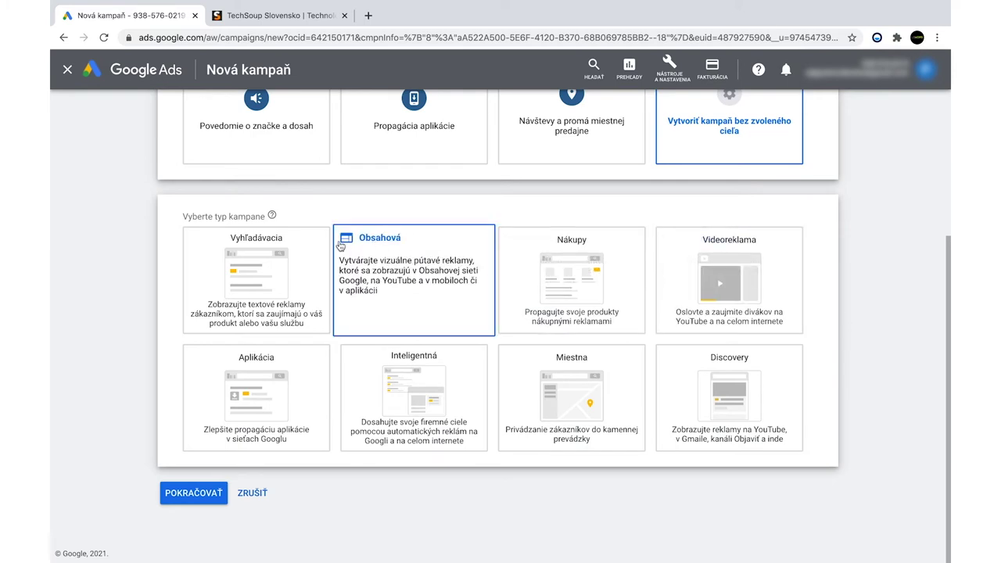
{"action": "left_click", "coordinate": [252, 252]}
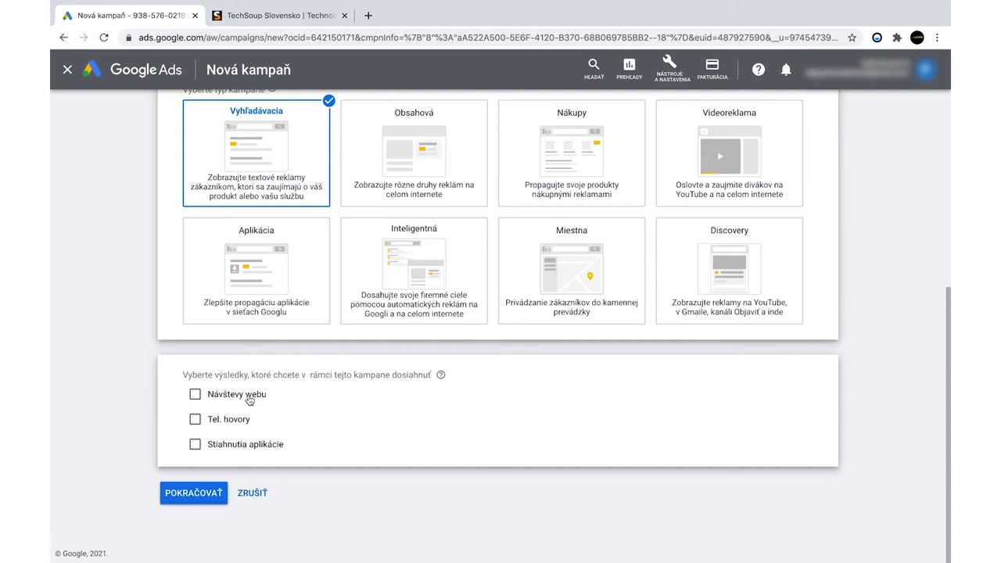
{"action": "left_click", "coordinate": [196, 396]}
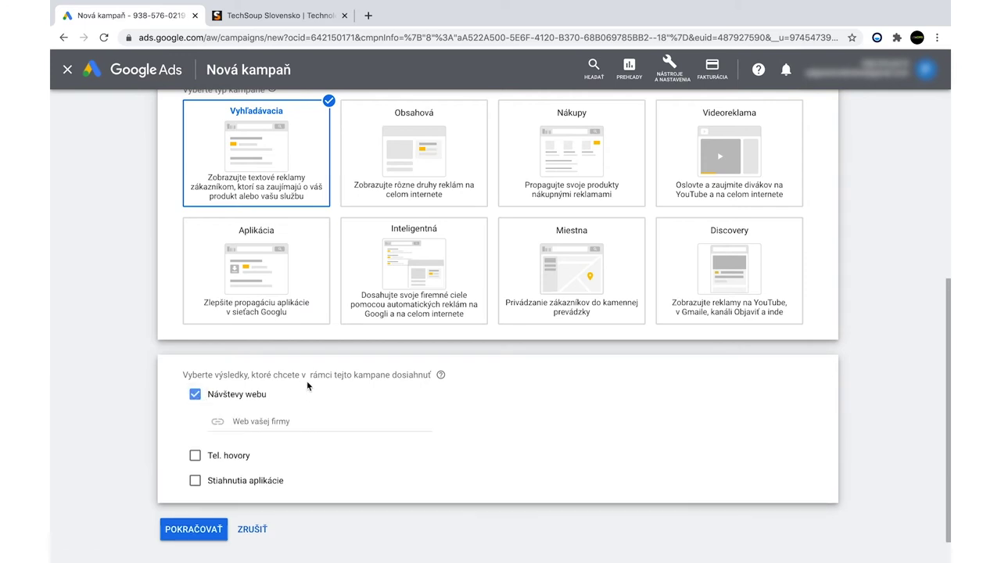
{"action": "left_click", "coordinate": [240, 22]}
{"action": "left_click", "coordinate": [204, 37]}
{"action": "key", "text": "ctrl+c"}
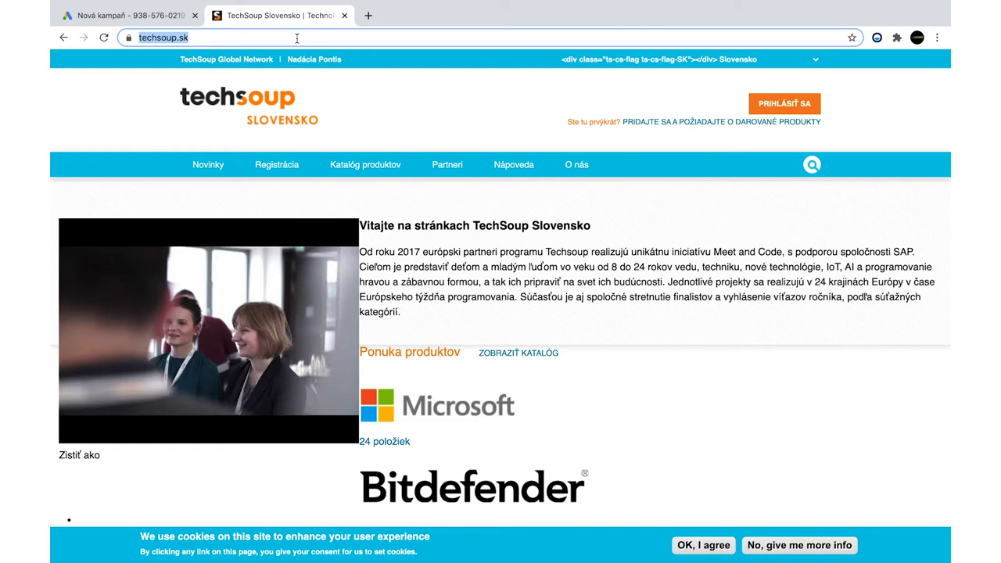
{"action": "left_click", "coordinate": [139, 15]}
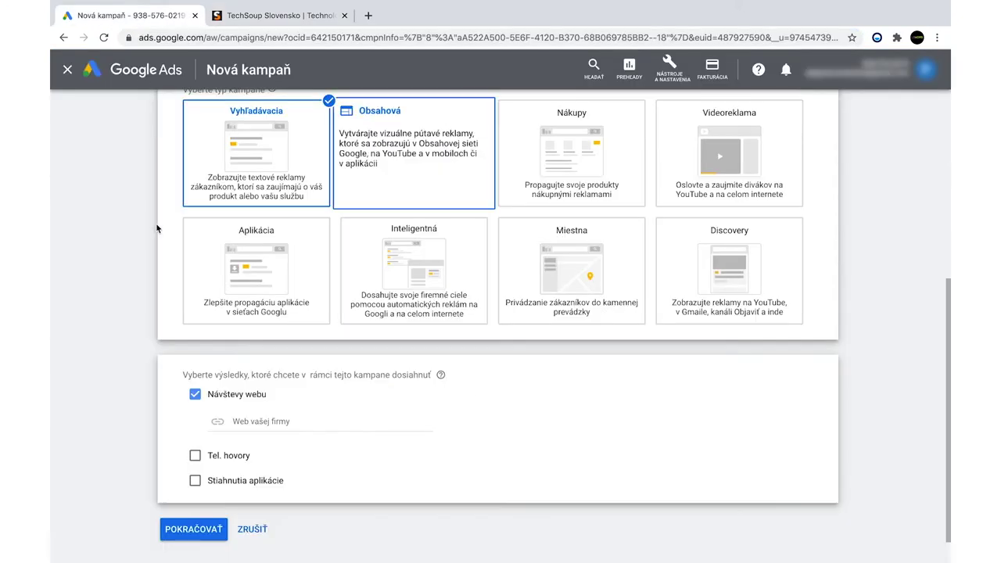
{"action": "left_click", "coordinate": [286, 426]}
{"action": "key", "text": "ctrl+v"}
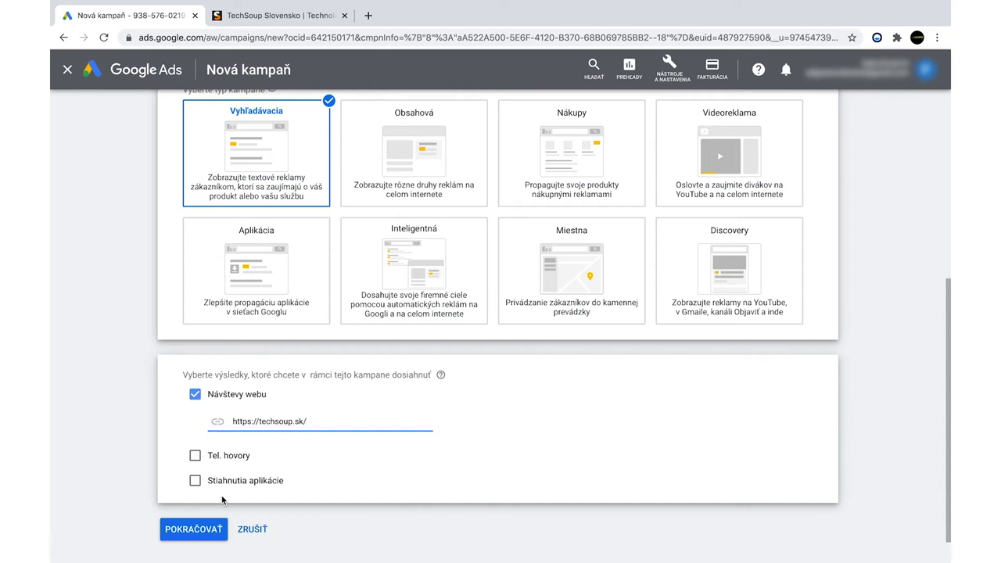
{"action": "left_click", "coordinate": [202, 524]}
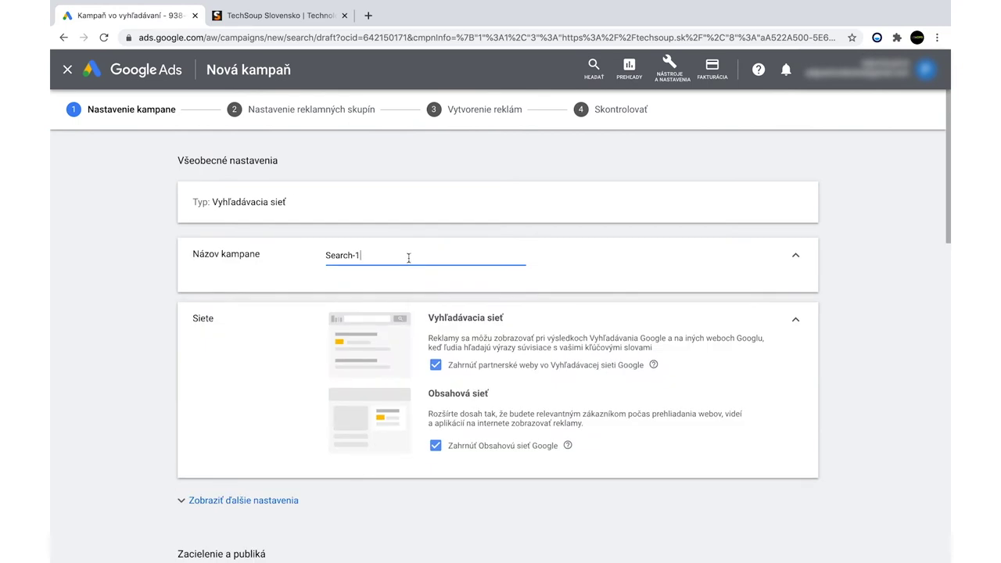
Step: Replace the default campaign name with Brand
{"action": "key", "text": "BackSpace"}
{"action": "key", "text": "BackSpace"}
{"action": "key", "text": "BackSpace"}
{"action": "key", "text": "BackSpace"}
{"action": "key", "text": "BackSpace"}
{"action": "key", "text": "BackSpace"}
{"action": "key", "text": "BackSpace"}
{"action": "key", "text": "BackSpace"}
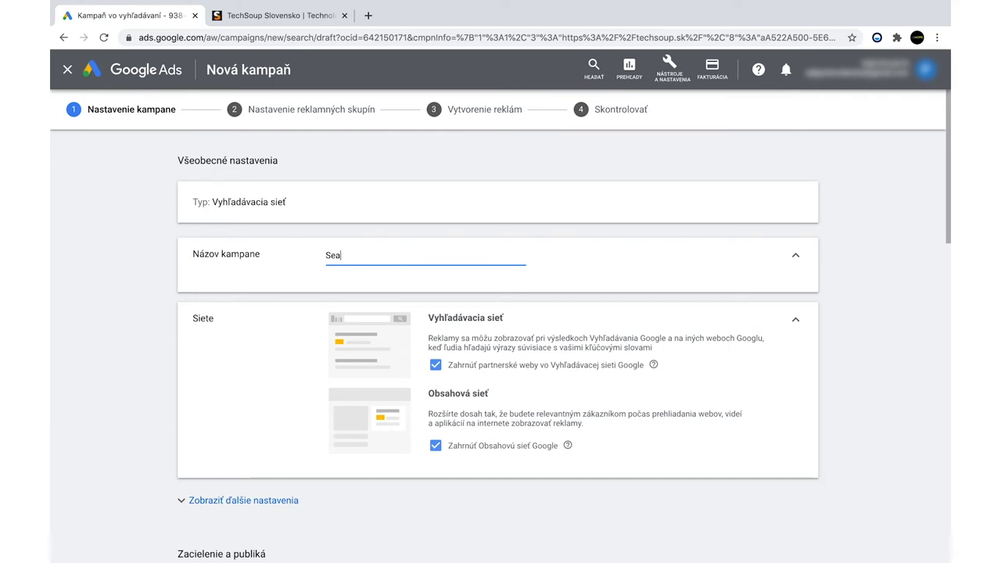
{"action": "scroll", "coordinate": [853, 237], "scroll_direction": "down", "scroll_amount": 1}
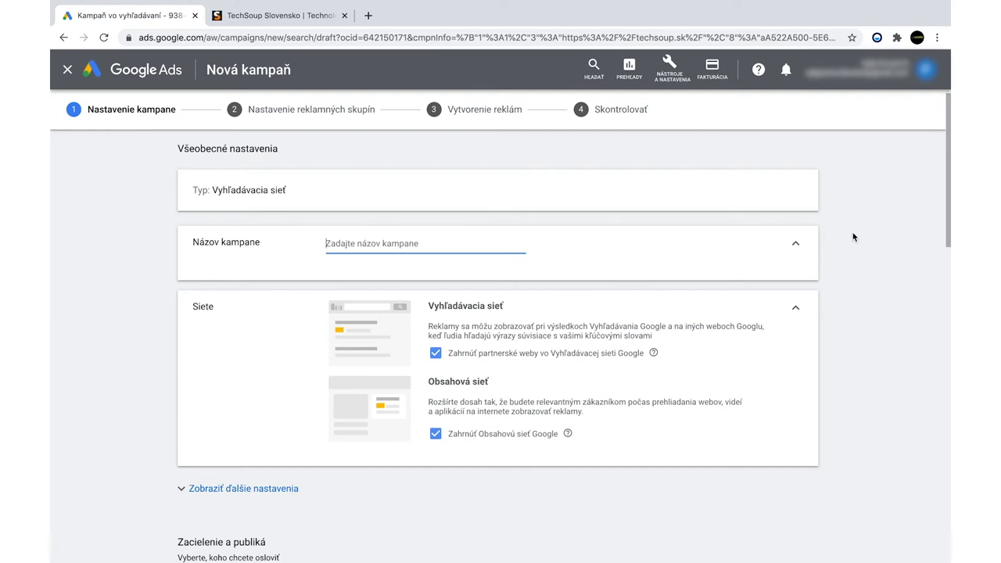
{"action": "type", "text": "Brand"}
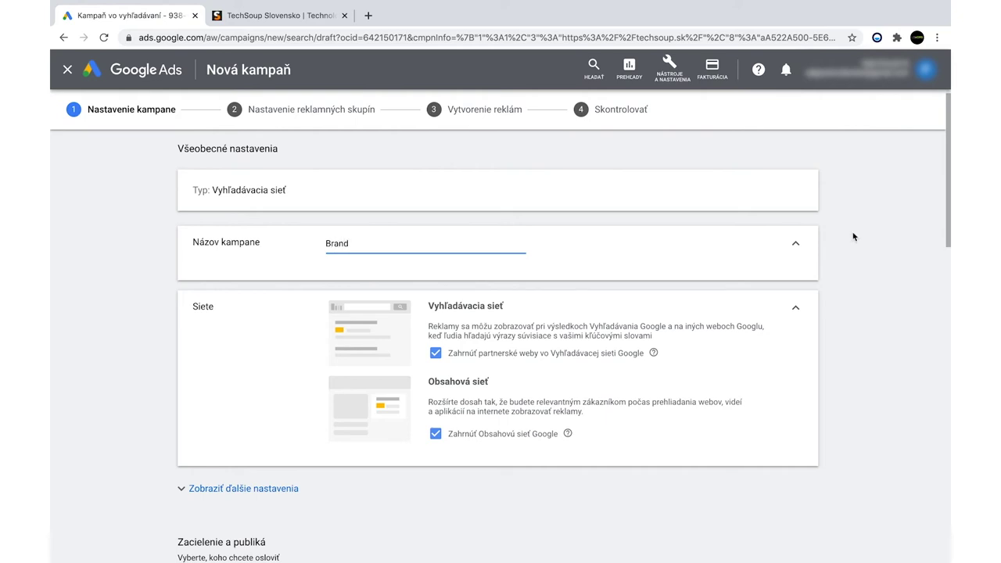
{"action": "scroll", "coordinate": [844, 250], "scroll_direction": "up", "scroll_amount": 1}
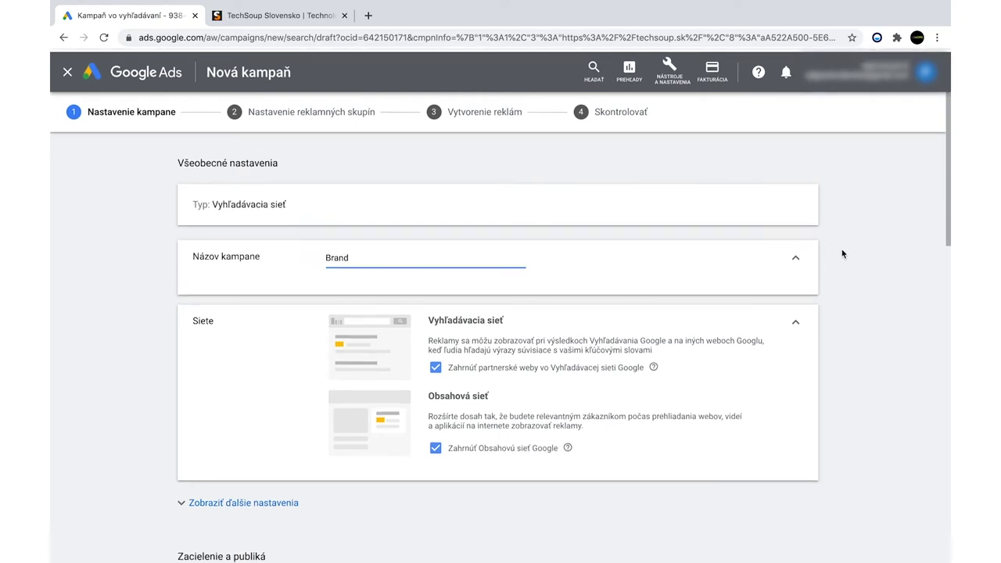
Step: Exclude both the Google Display Network and the search partner websites from the campaign's networks
{"action": "scroll", "coordinate": [843, 254], "scroll_direction": "down", "scroll_amount": 3}
{"action": "scroll", "coordinate": [844, 253], "scroll_direction": "down", "scroll_amount": 2}
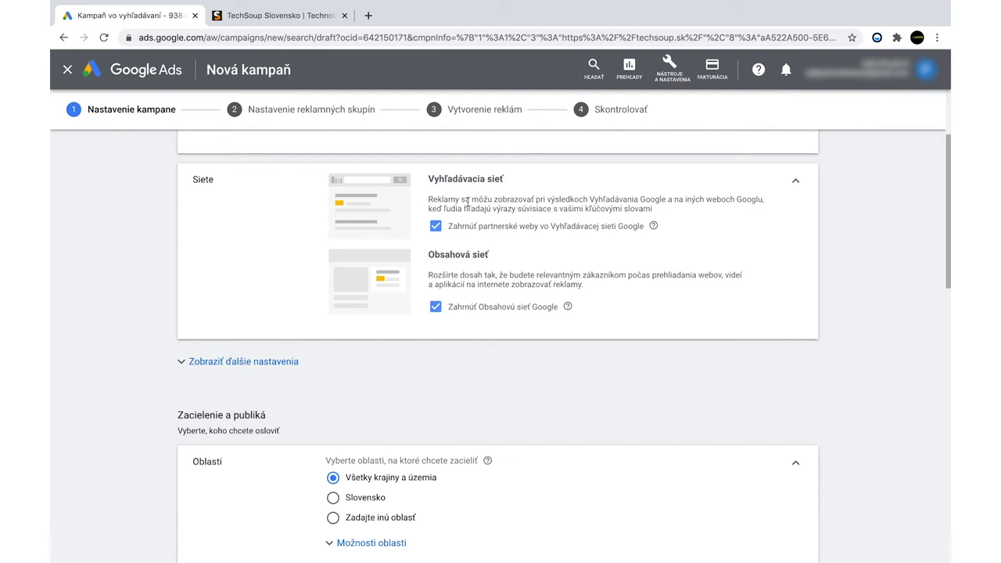
{"action": "scroll", "coordinate": [485, 223], "scroll_direction": "down", "scroll_amount": 1}
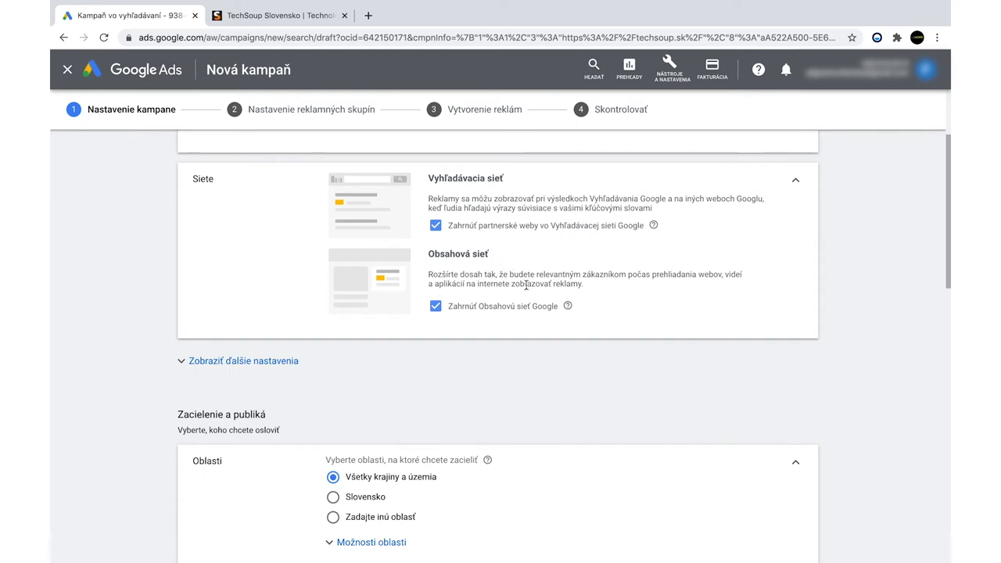
{"action": "left_click", "coordinate": [436, 307]}
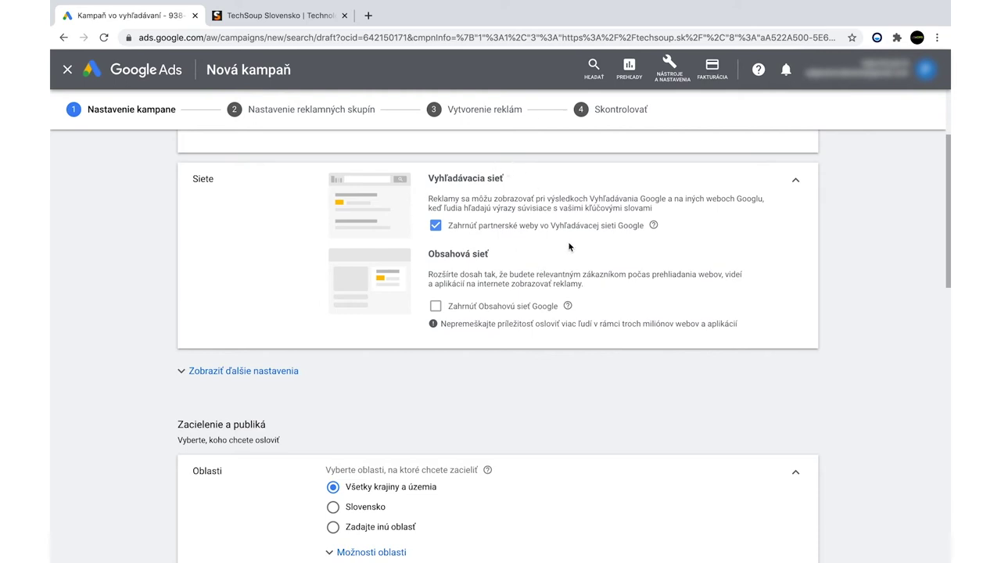
{"action": "left_click", "coordinate": [436, 225]}
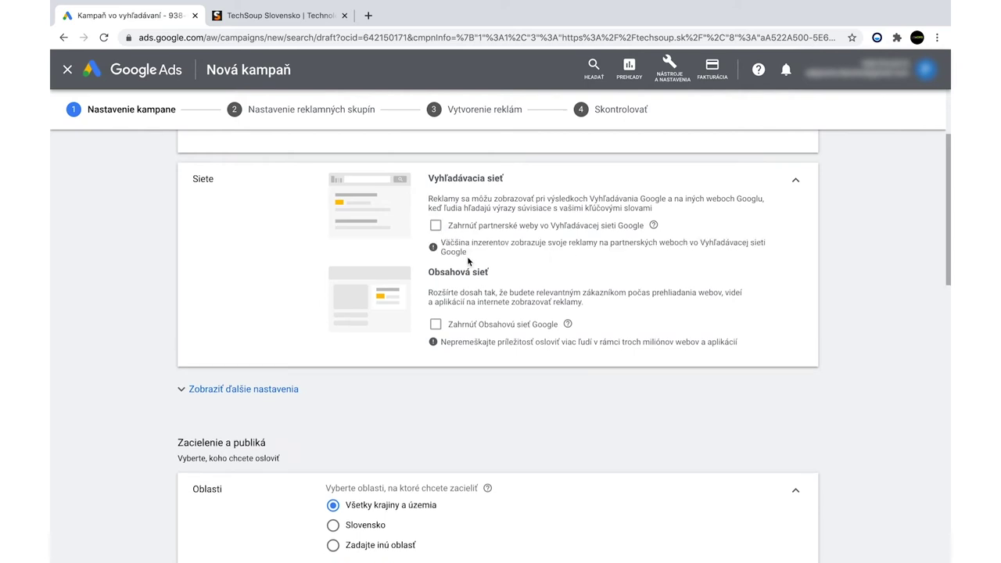
Step: Expand the additional general settings and review the campaign dates, URL options, dynamic search ads and ad schedule
{"action": "scroll", "coordinate": [468, 261], "scroll_direction": "down", "scroll_amount": 2}
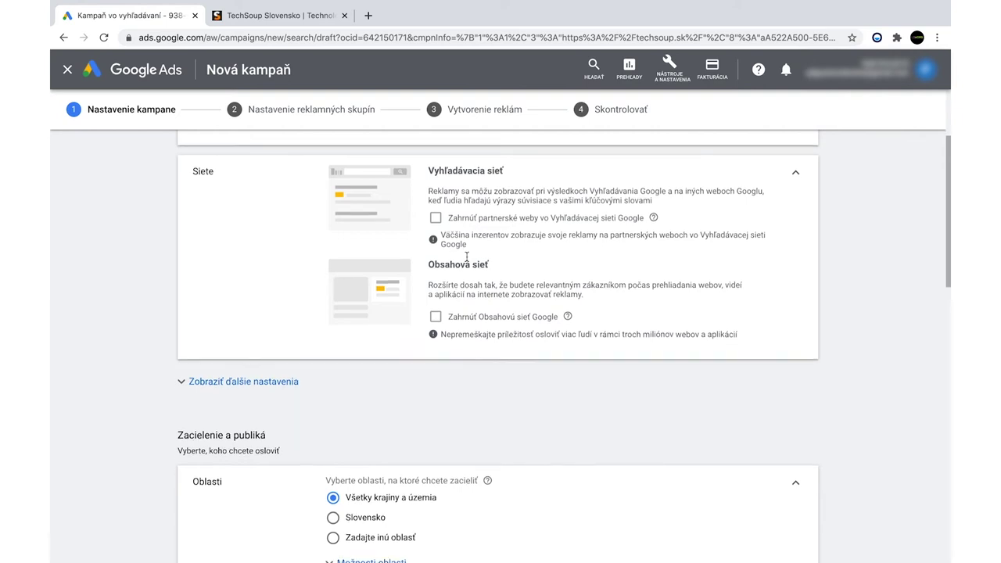
{"action": "left_click", "coordinate": [177, 318]}
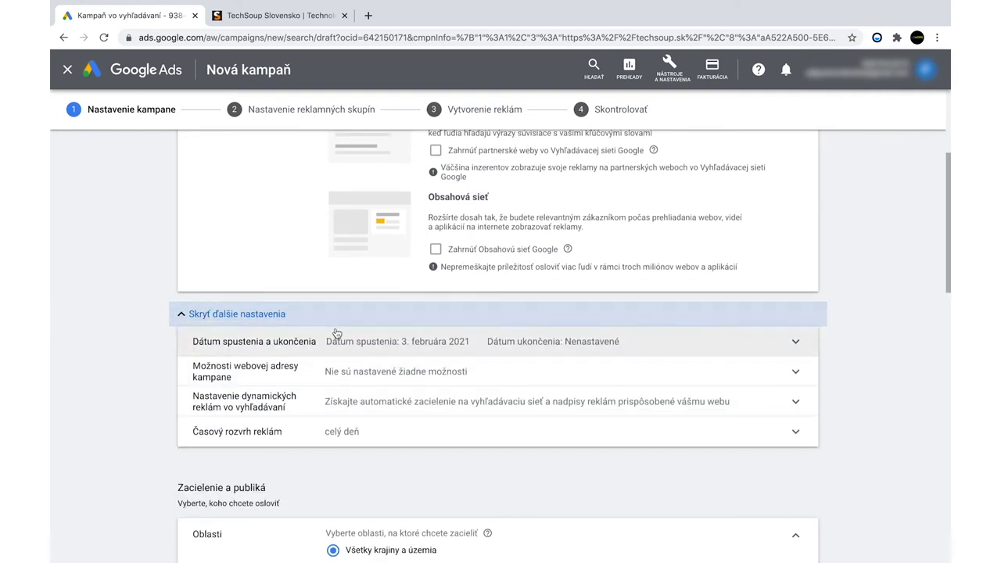
{"action": "scroll", "coordinate": [393, 349], "scroll_direction": "down", "scroll_amount": 2}
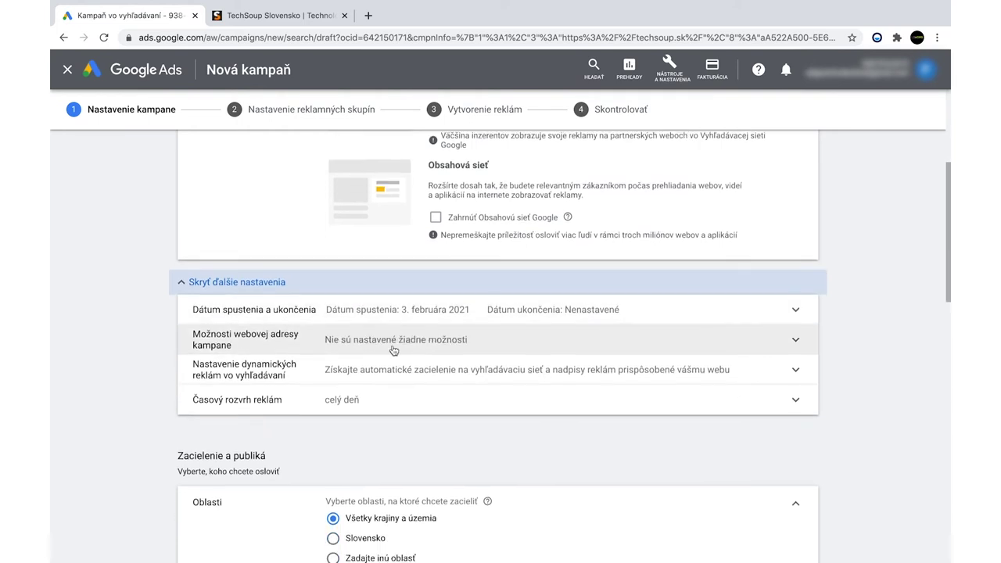
{"action": "scroll", "coordinate": [393, 350], "scroll_direction": "down", "scroll_amount": 1}
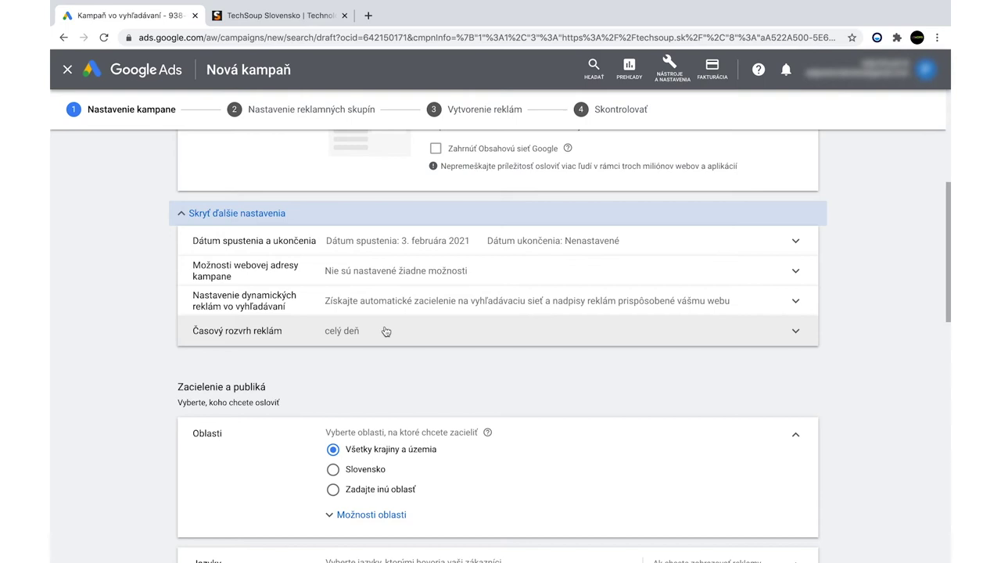
Step: Target the campaign to Slovensko and expand the location options to review the targeting and exclusion choices
{"action": "scroll", "coordinate": [386, 332], "scroll_direction": "down", "scroll_amount": 3}
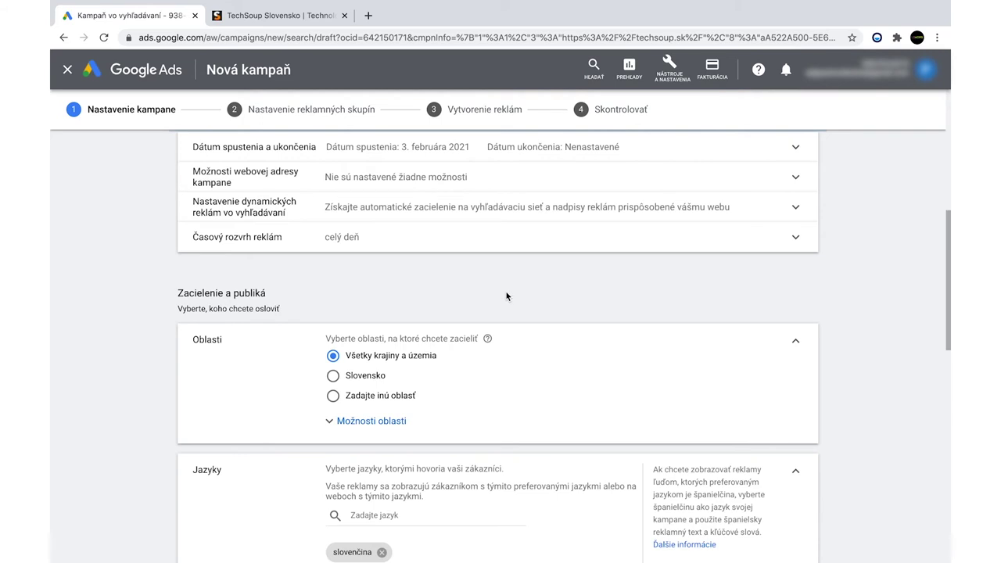
{"action": "scroll", "coordinate": [505, 297], "scroll_direction": "down", "scroll_amount": 3}
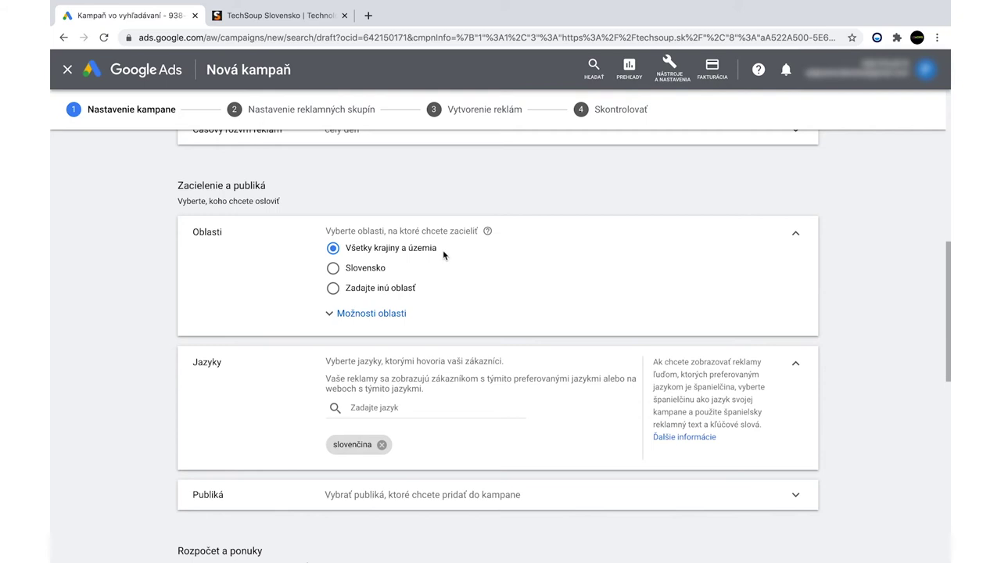
{"action": "left_click", "coordinate": [333, 268]}
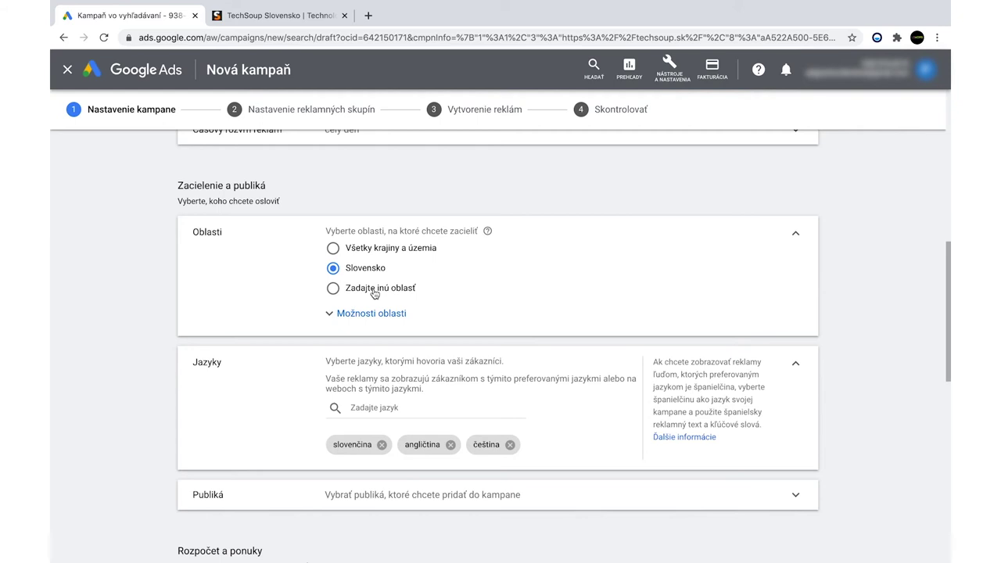
{"action": "left_click", "coordinate": [330, 314]}
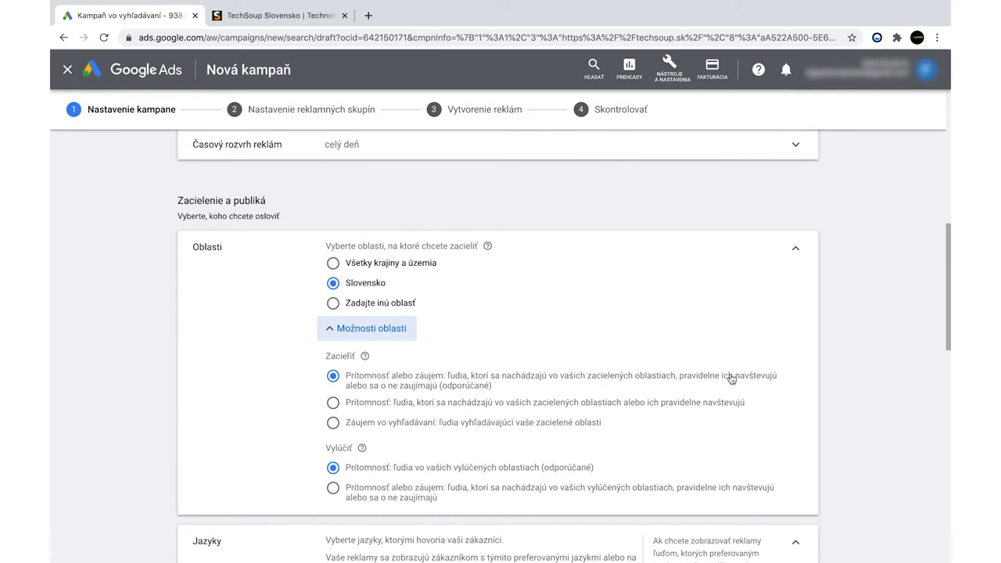
{"action": "scroll", "coordinate": [838, 377], "scroll_direction": "down", "scroll_amount": 2}
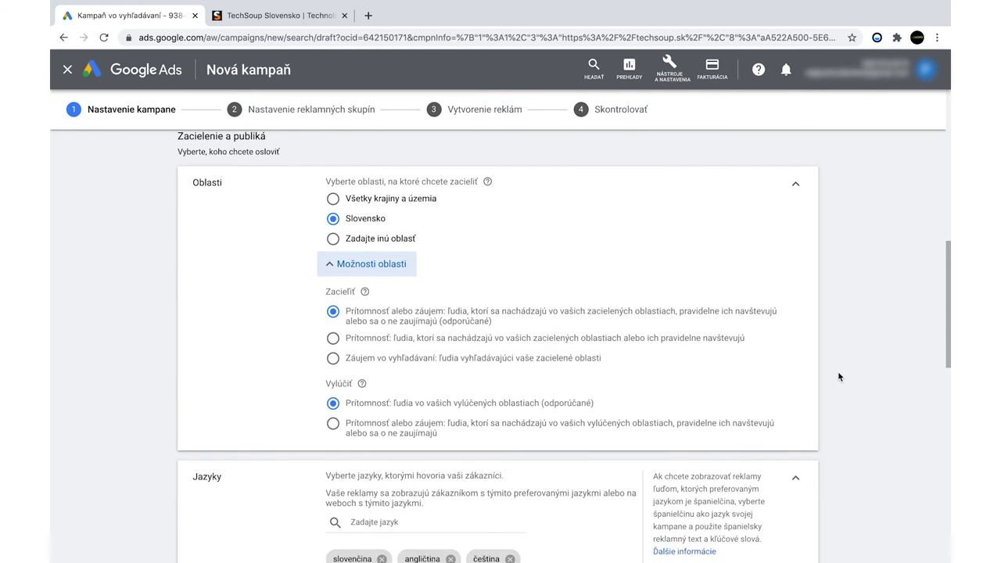
{"action": "scroll", "coordinate": [839, 377], "scroll_direction": "down", "scroll_amount": 1}
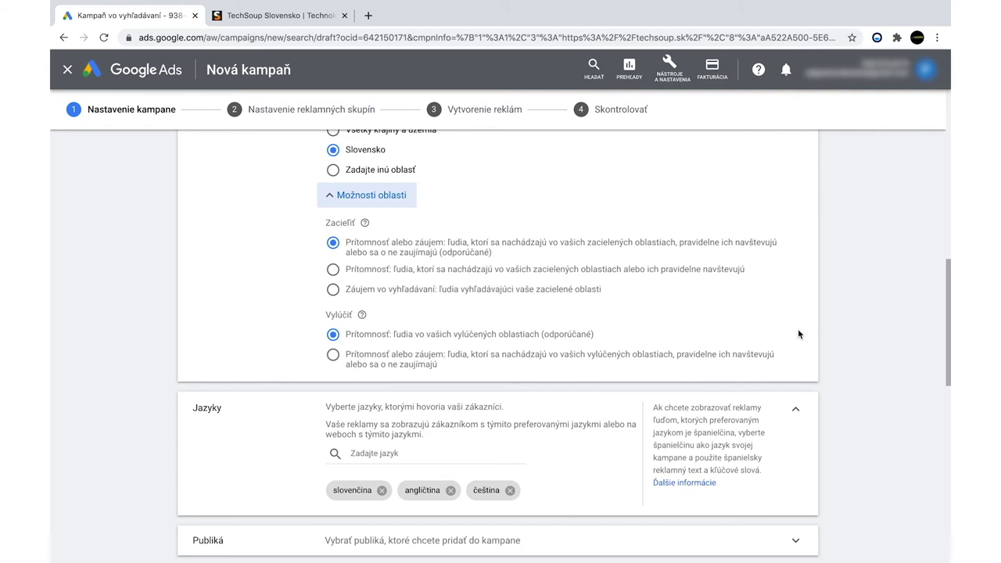
Step: Add maďarčina to the campaign's targeted languages
{"action": "scroll", "coordinate": [808, 329], "scroll_direction": "down", "scroll_amount": 2}
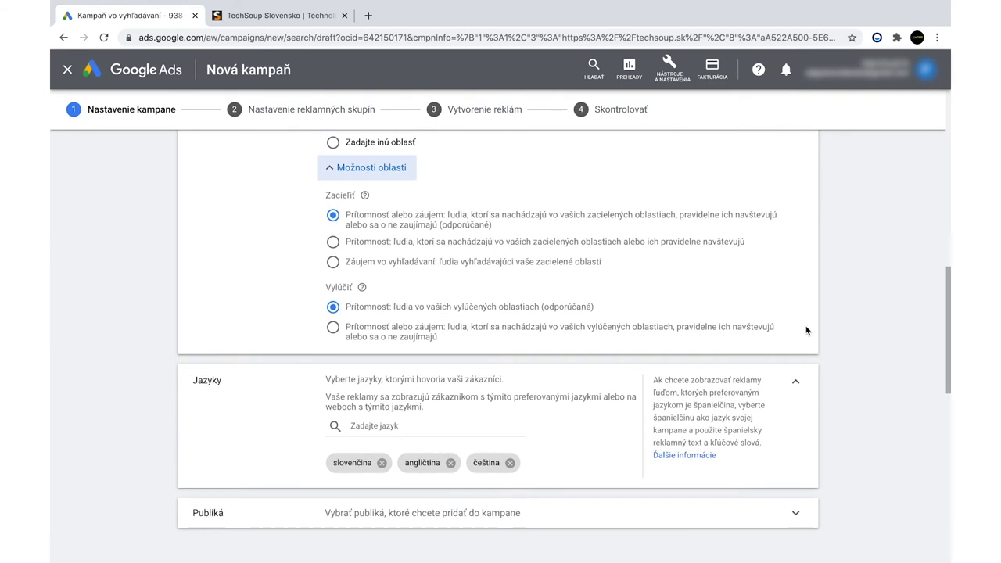
{"action": "scroll", "coordinate": [806, 331], "scroll_direction": "down", "scroll_amount": 2}
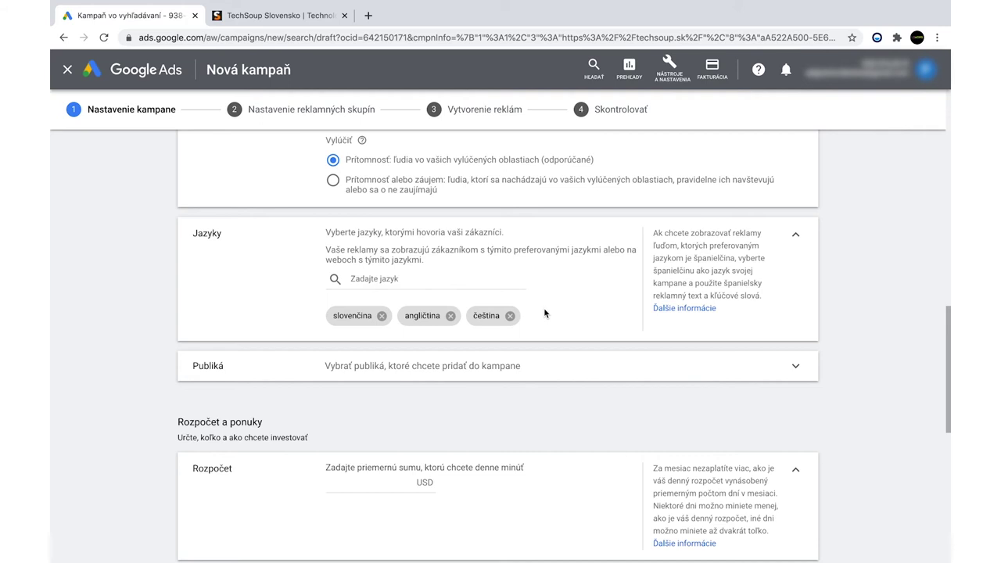
{"action": "left_click", "coordinate": [424, 280]}
{"action": "type", "text": "mad"}
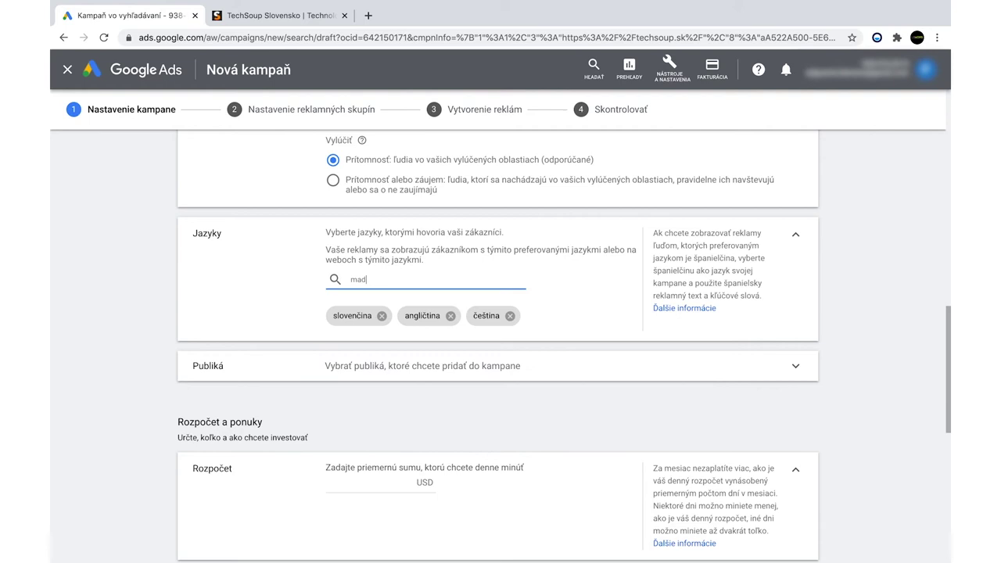
{"action": "key", "text": "BackSpace"}
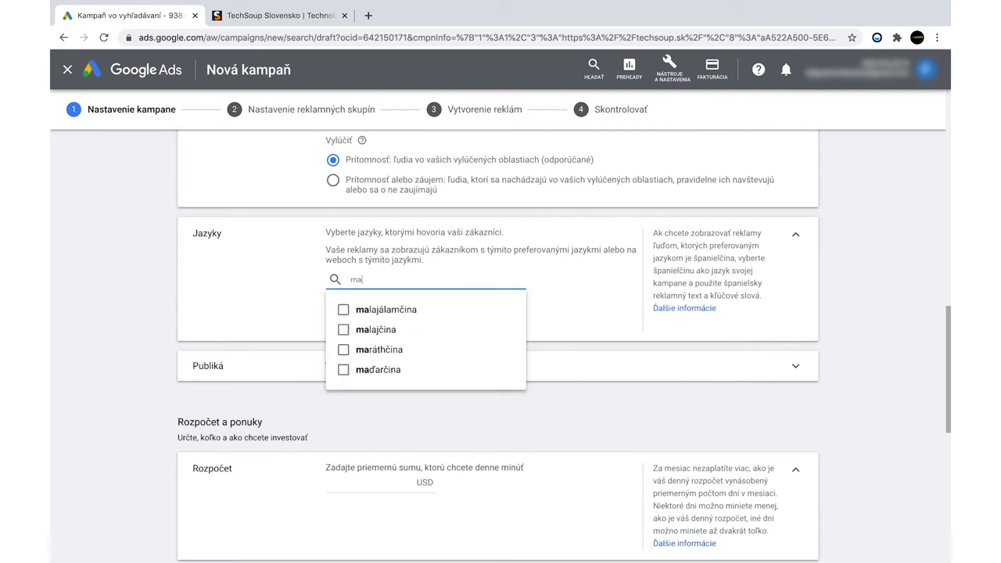
{"action": "left_click", "coordinate": [343, 372]}
{"action": "left_click", "coordinate": [628, 317]}
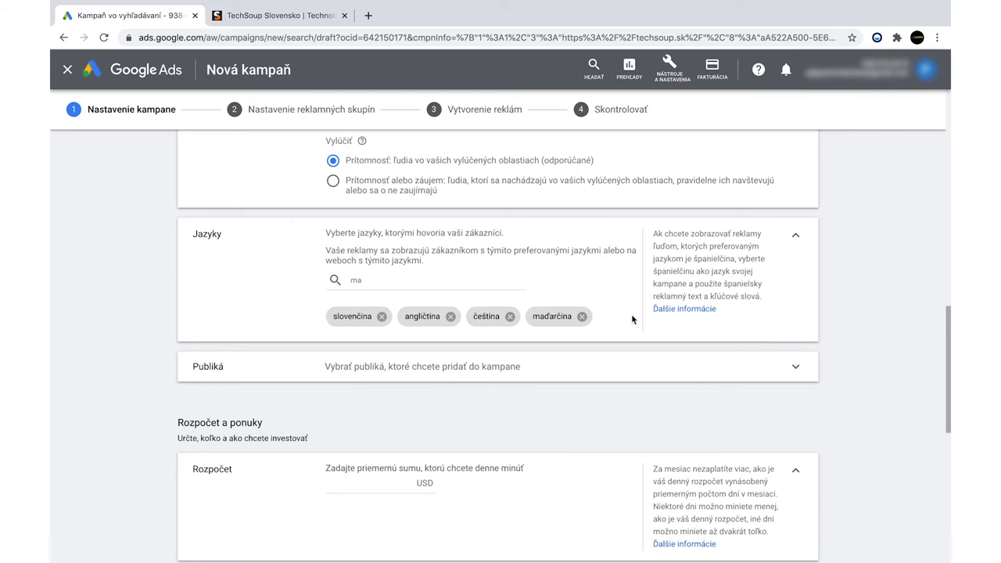
Step: Expand the campaign's audience settings, review the targeting and observation choices, and collapse them without adding any audience
{"action": "scroll", "coordinate": [865, 304], "scroll_direction": "down", "scroll_amount": 3}
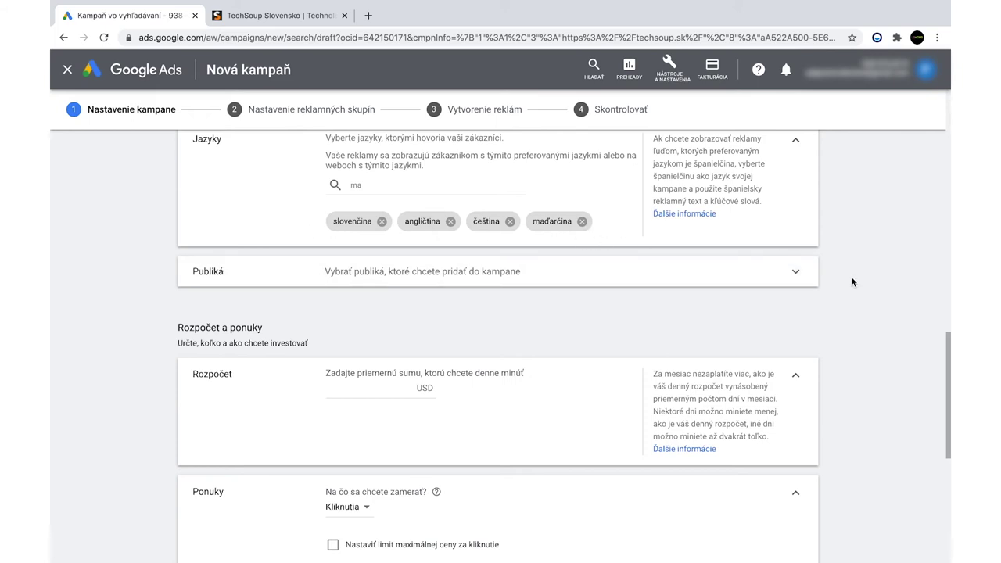
{"action": "left_click", "coordinate": [799, 273]}
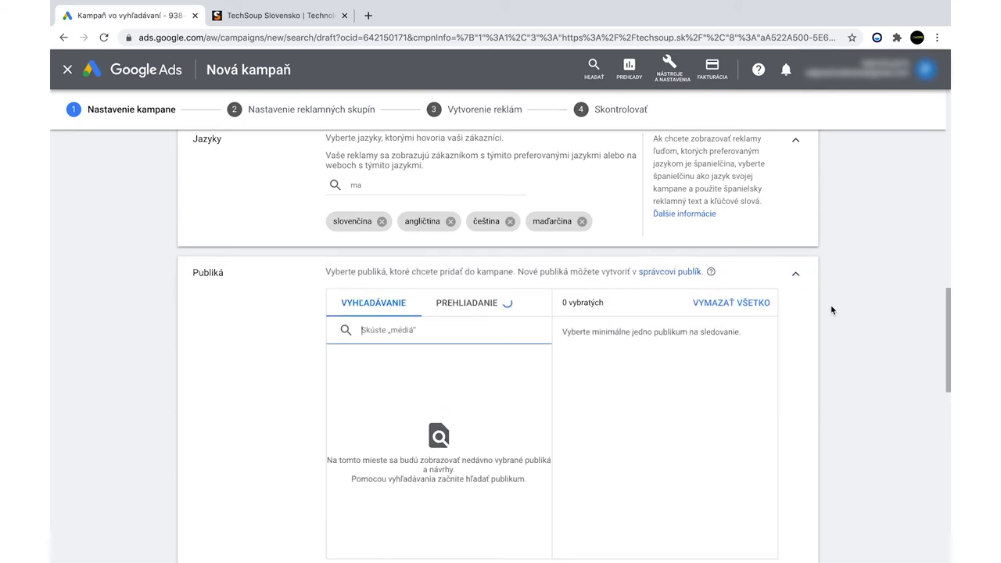
{"action": "scroll", "coordinate": [832, 307], "scroll_direction": "down", "scroll_amount": 3}
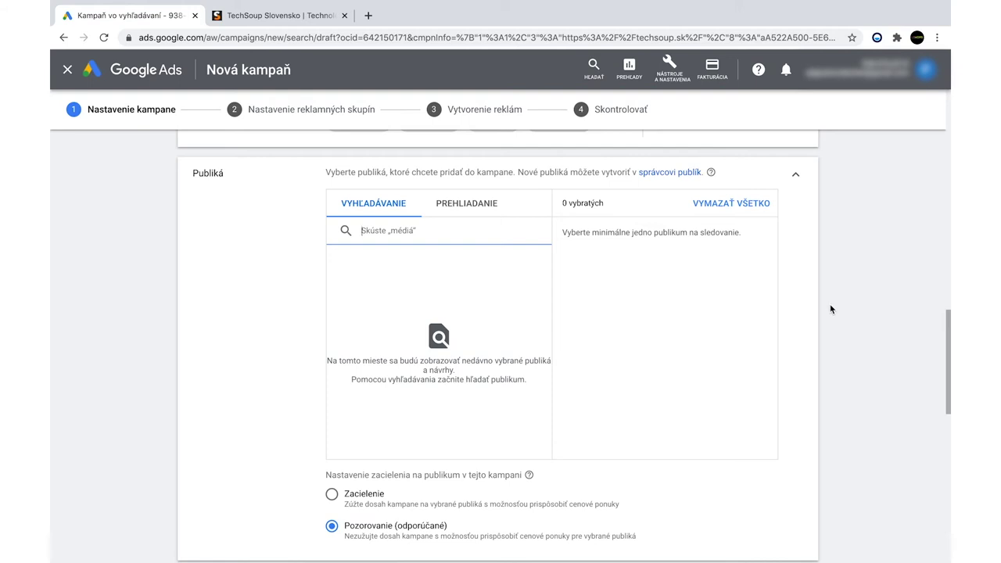
{"action": "left_click", "coordinate": [796, 175]}
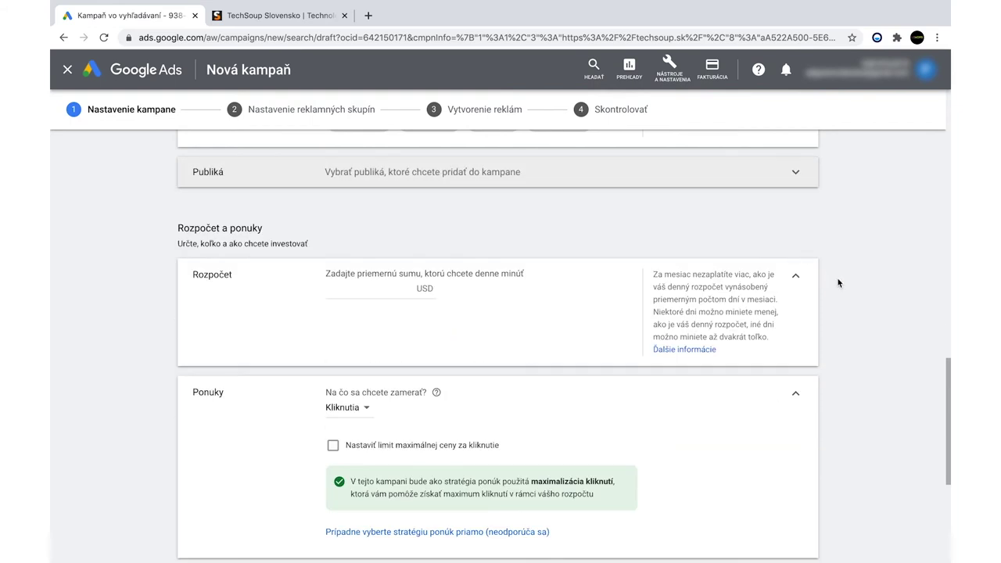
Step: Set the campaign's average daily budget to 50 USD
{"action": "left_click", "coordinate": [371, 293]}
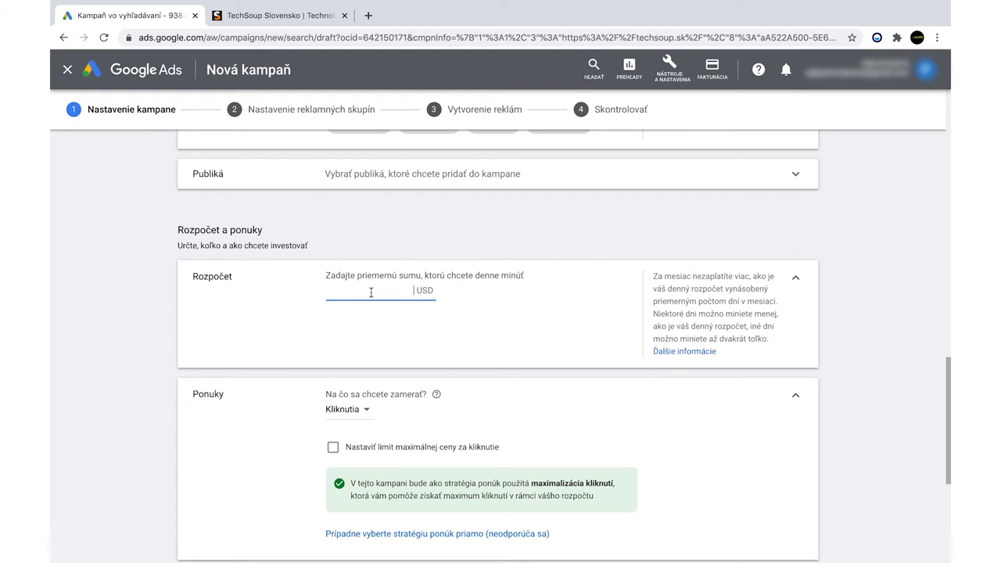
{"action": "type", "text": "50"}
{"action": "left_click", "coordinate": [853, 318]}
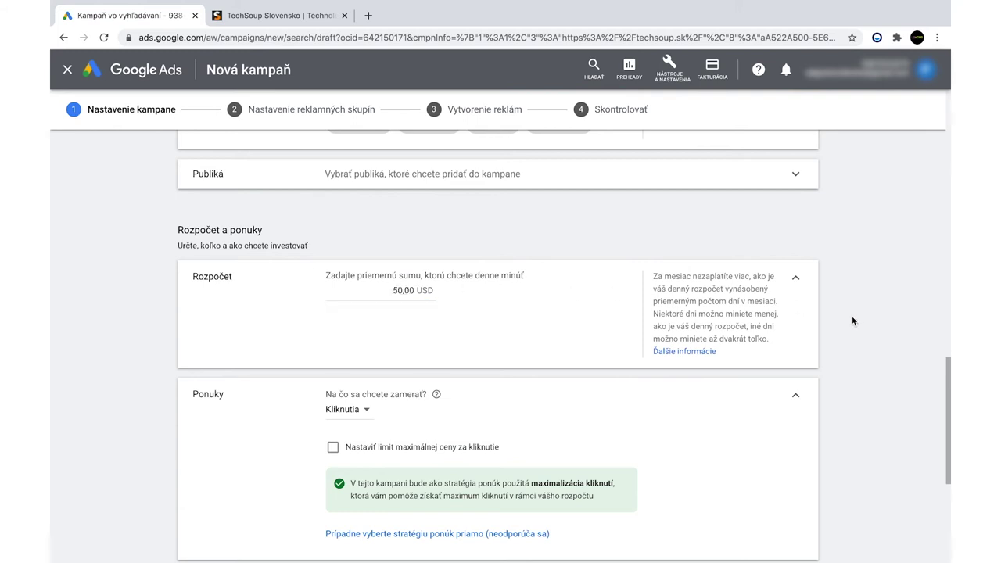
Step: Review the bidding focus options and switch the bidding settings to choosing a bid strategy directly
{"action": "scroll", "coordinate": [851, 319], "scroll_direction": "down", "scroll_amount": 2}
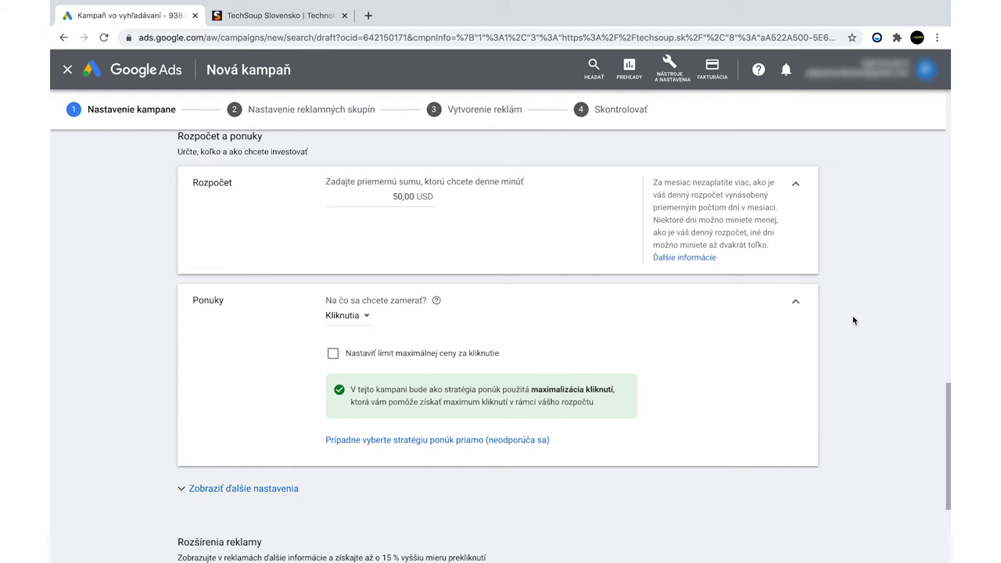
{"action": "scroll", "coordinate": [853, 319], "scroll_direction": "down", "scroll_amount": 2}
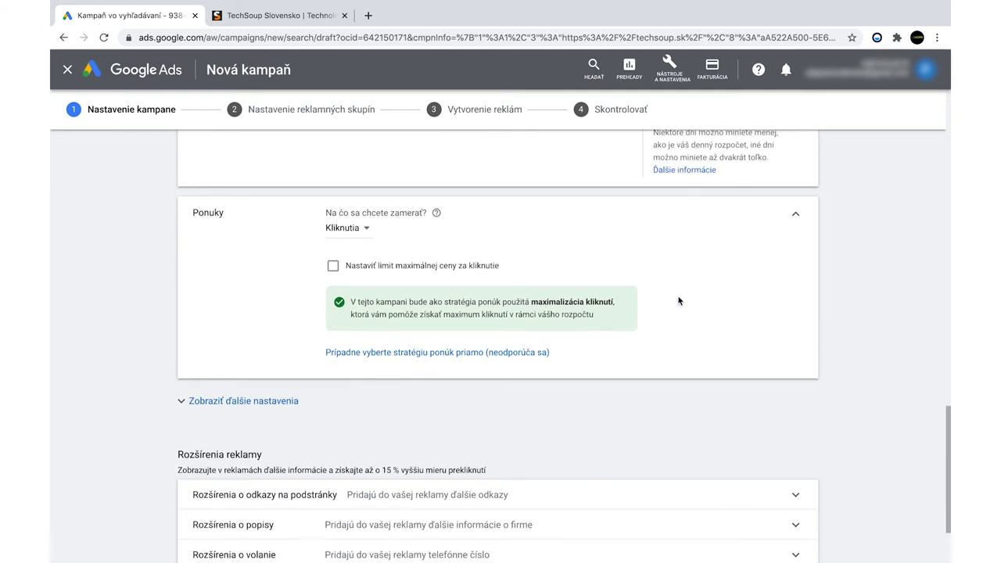
{"action": "left_click", "coordinate": [370, 231]}
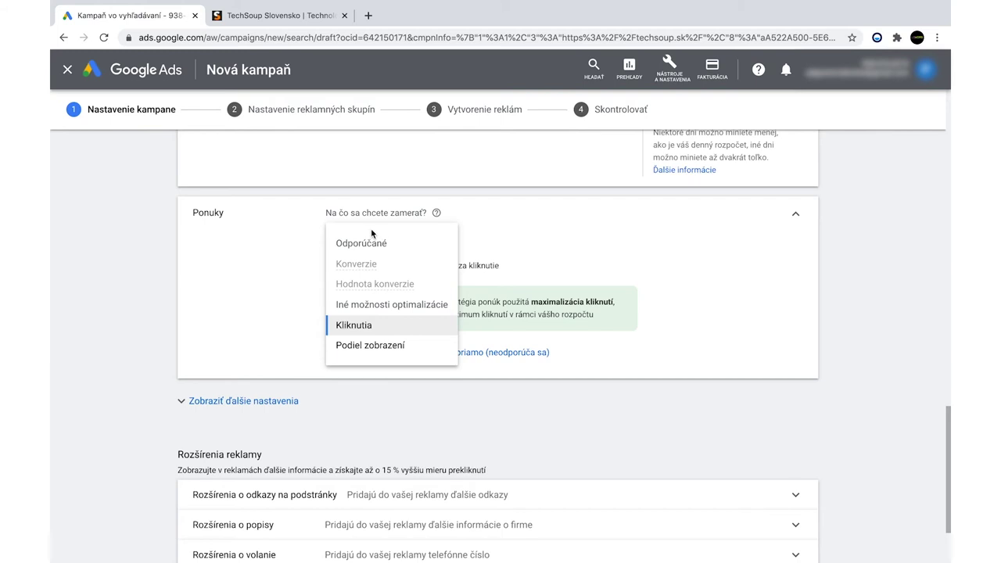
{"action": "left_click", "coordinate": [570, 238]}
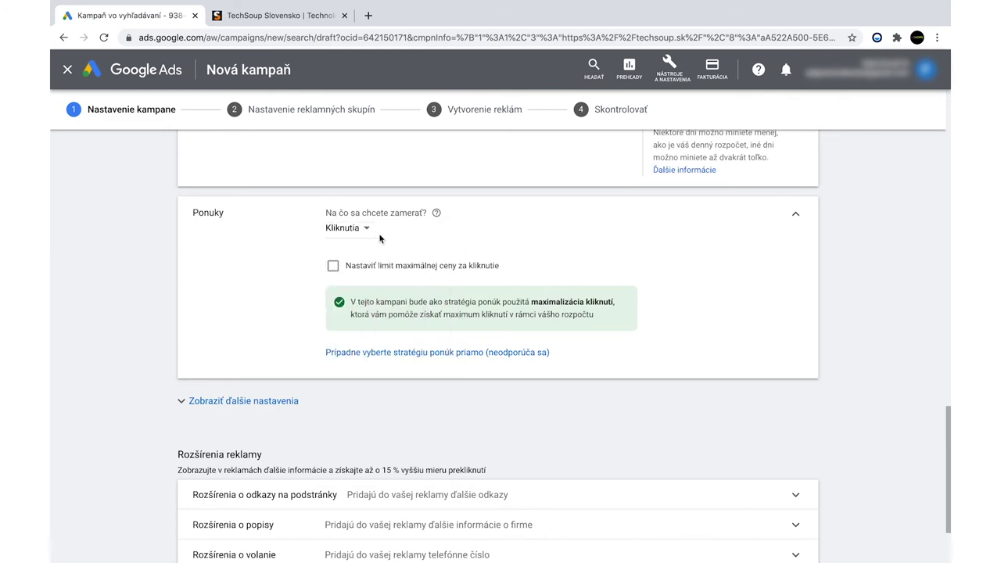
{"action": "left_click", "coordinate": [421, 353]}
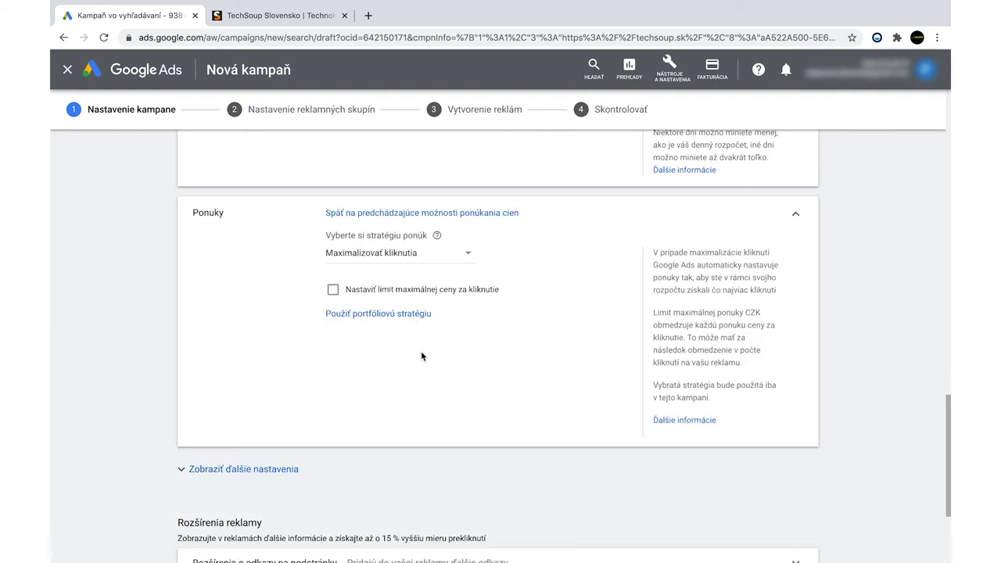
Step: Review the available bid strategies and choose Maximalizovať konverzie for the campaign
{"action": "left_click", "coordinate": [468, 259]}
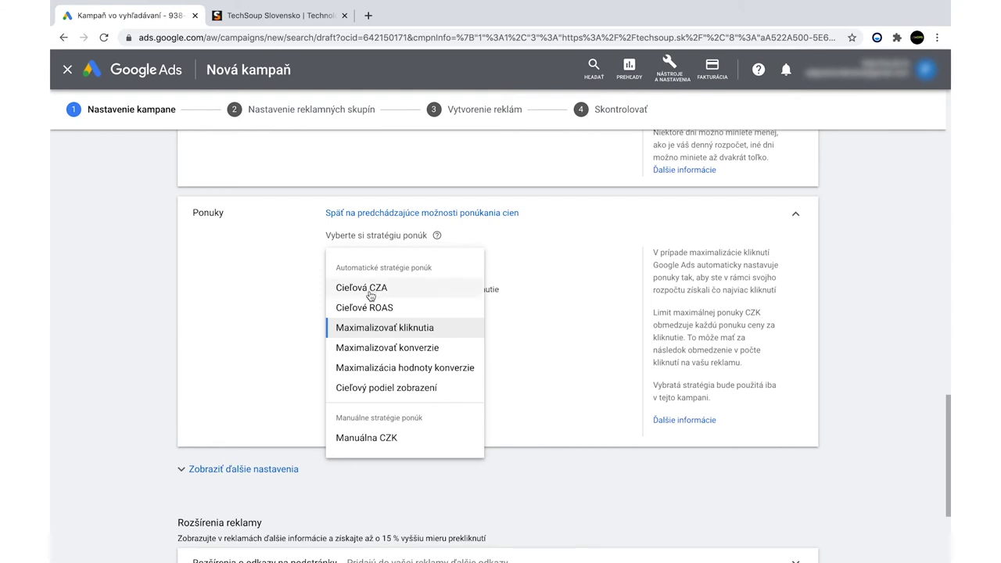
{"action": "mouse_move", "coordinate": [365, 354]}
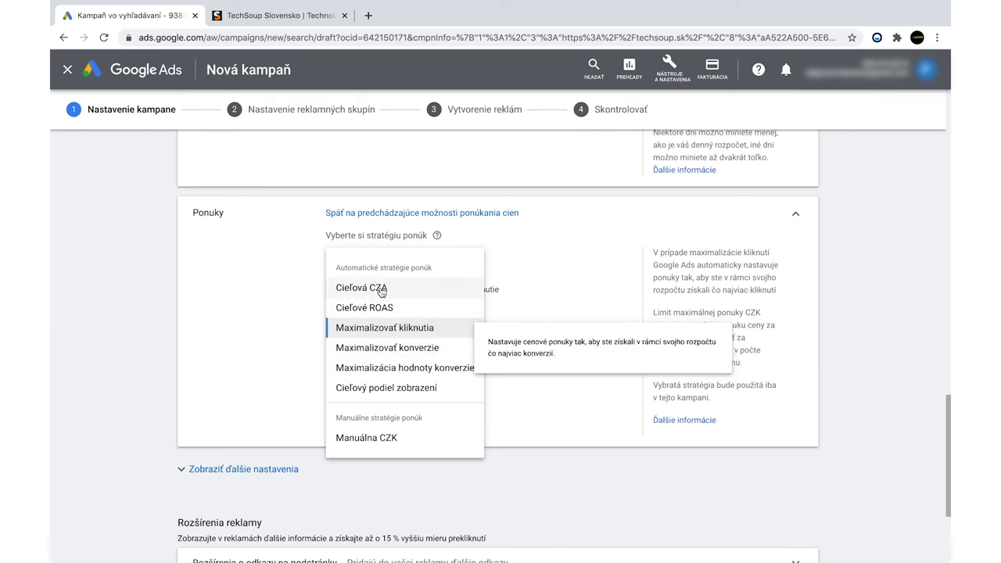
{"action": "mouse_move", "coordinate": [380, 291]}
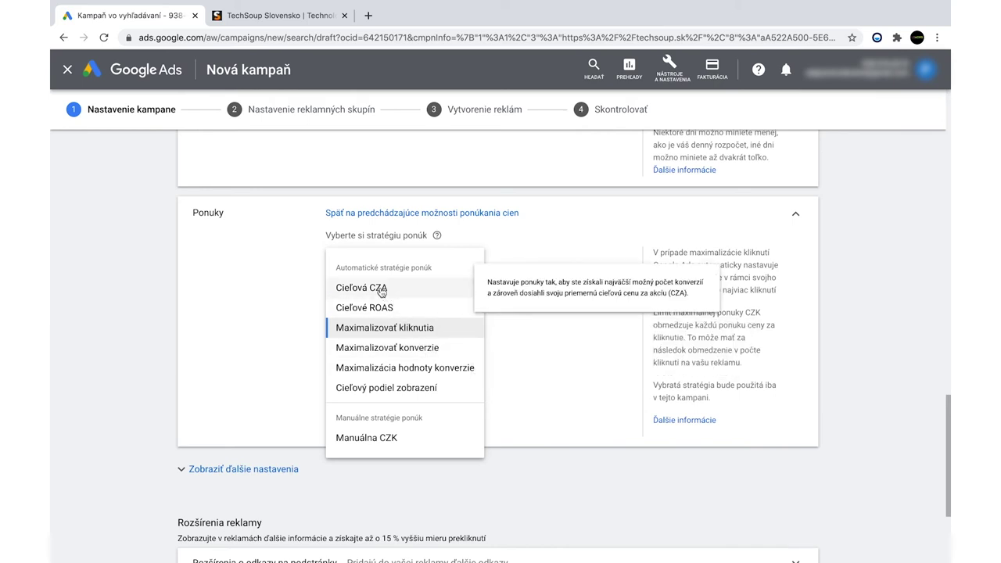
{"action": "left_click", "coordinate": [382, 348]}
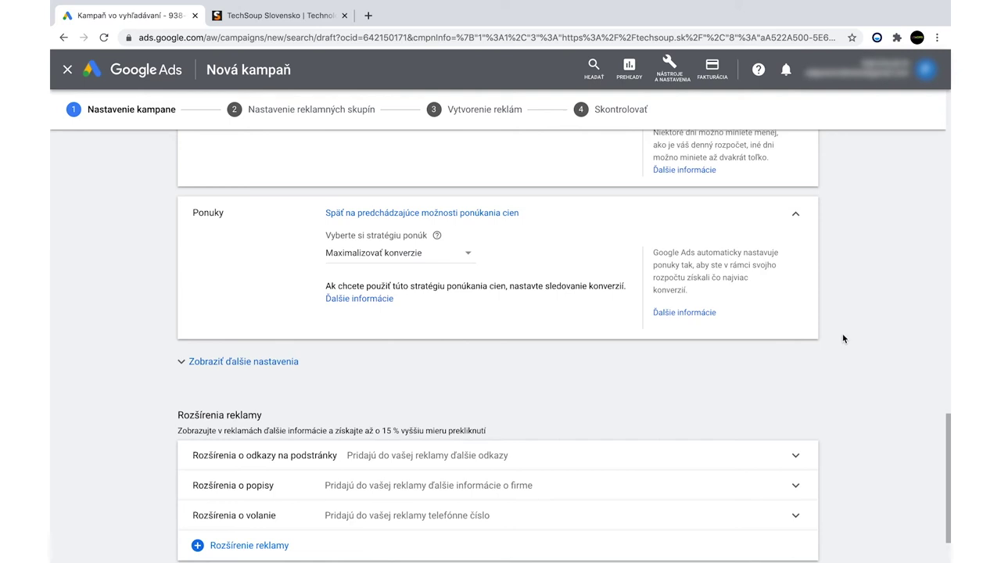
Step: Expand the additional budget and bidding settings and review the ad rotation options
{"action": "scroll", "coordinate": [844, 338], "scroll_direction": "down", "scroll_amount": 2}
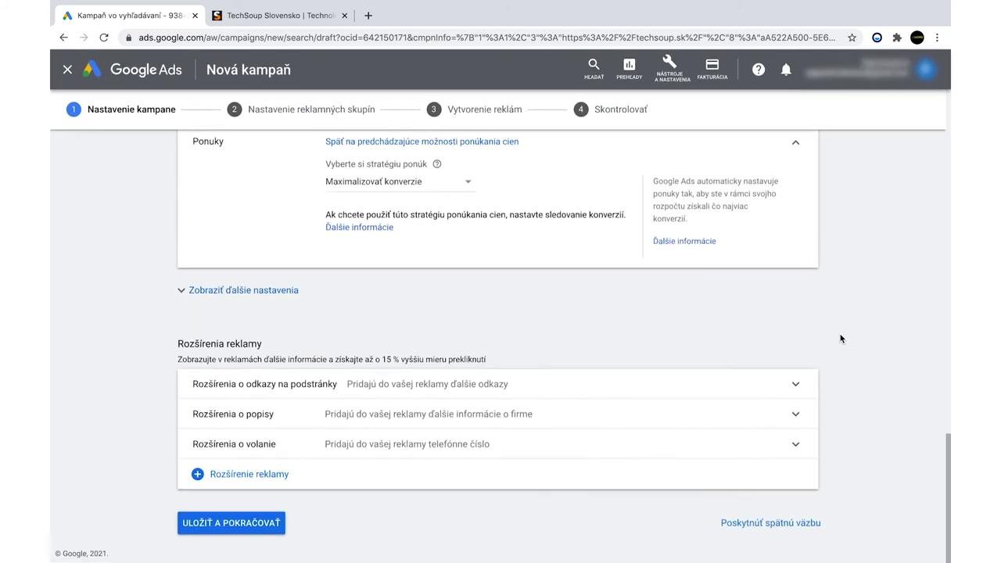
{"action": "left_click", "coordinate": [208, 292]}
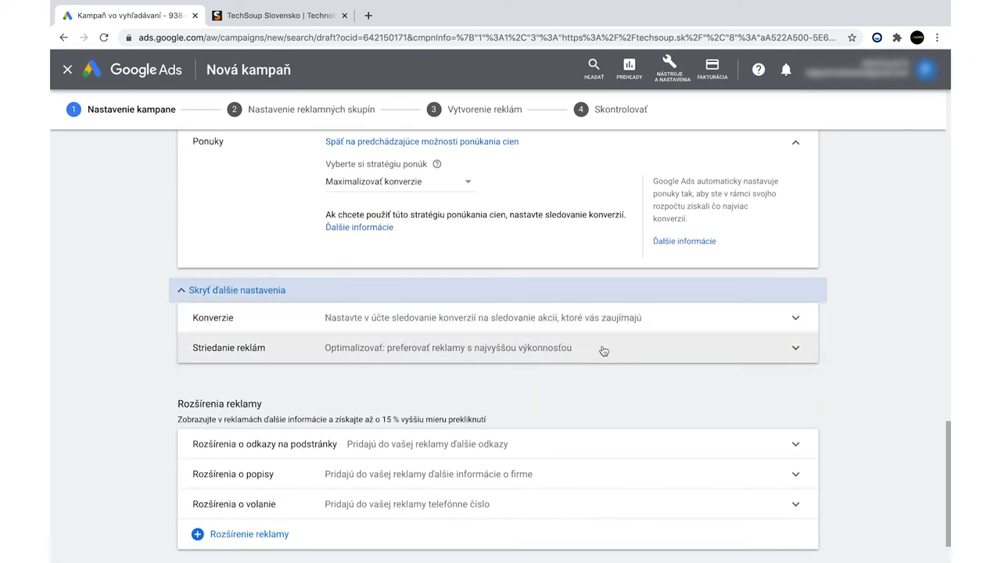
{"action": "scroll", "coordinate": [878, 357], "scroll_direction": "down", "scroll_amount": 2}
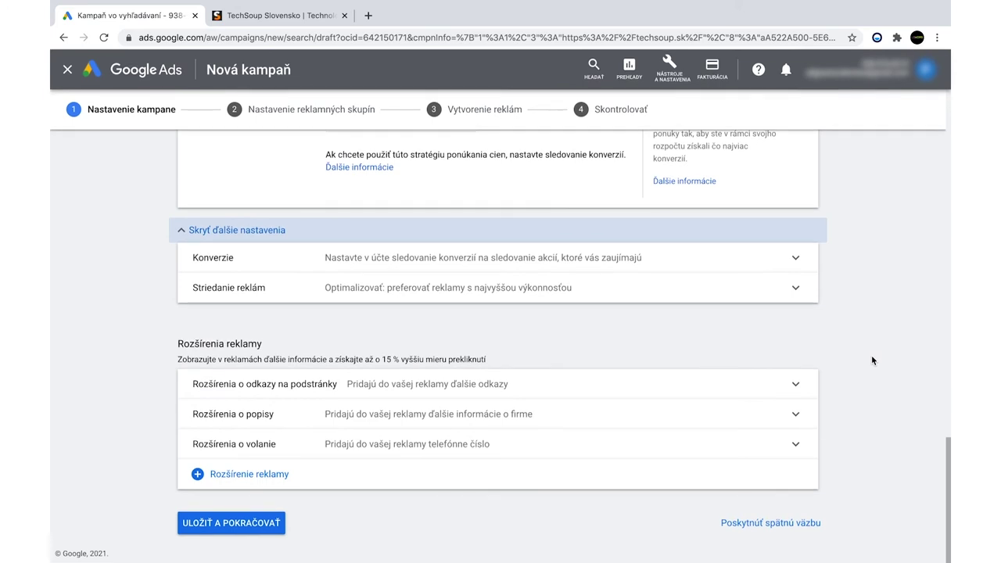
{"action": "left_click", "coordinate": [641, 290]}
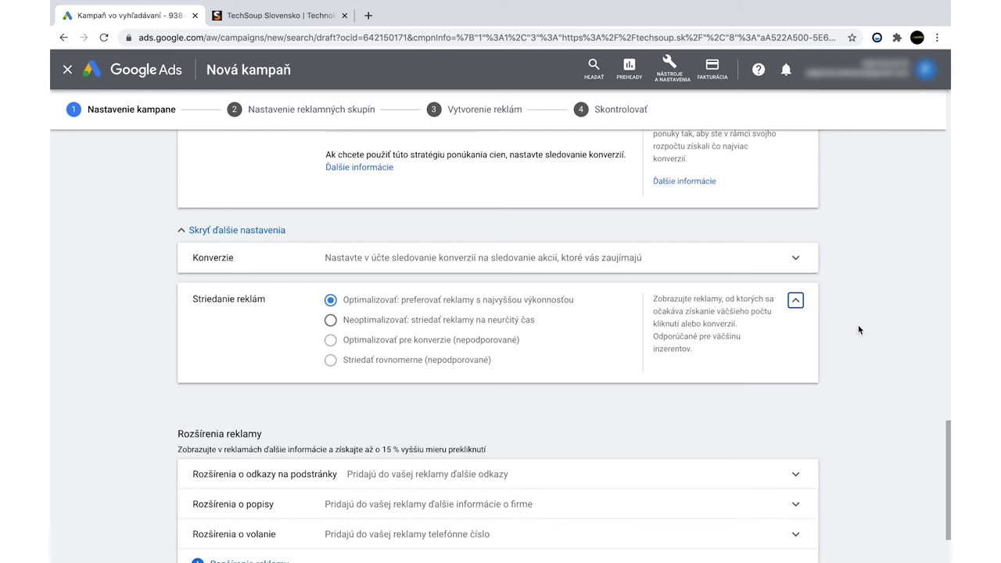
{"action": "scroll", "coordinate": [857, 330], "scroll_direction": "down", "scroll_amount": 2}
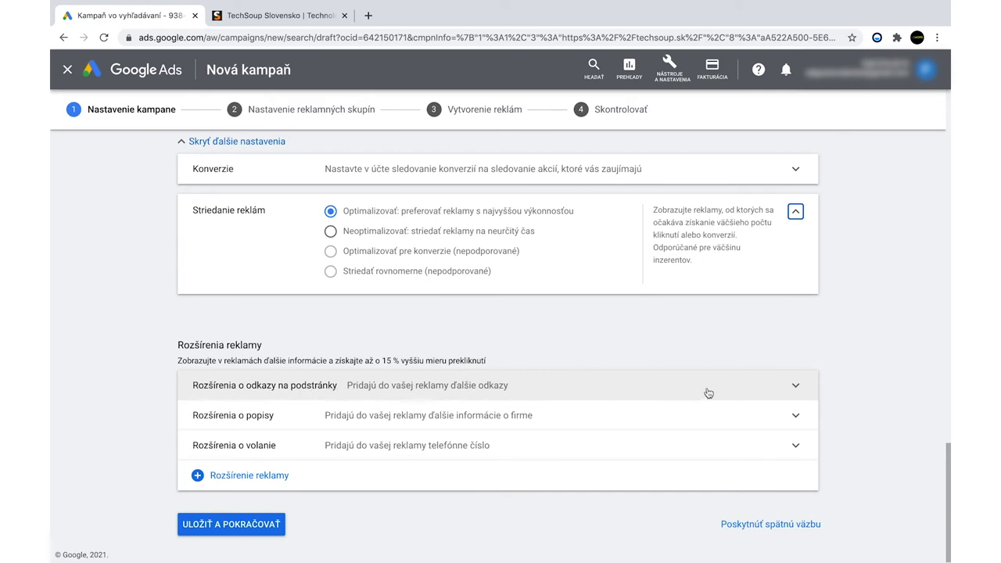
Step: Expand the sitelink extension options and review the available ad extensions
{"action": "left_click", "coordinate": [804, 388]}
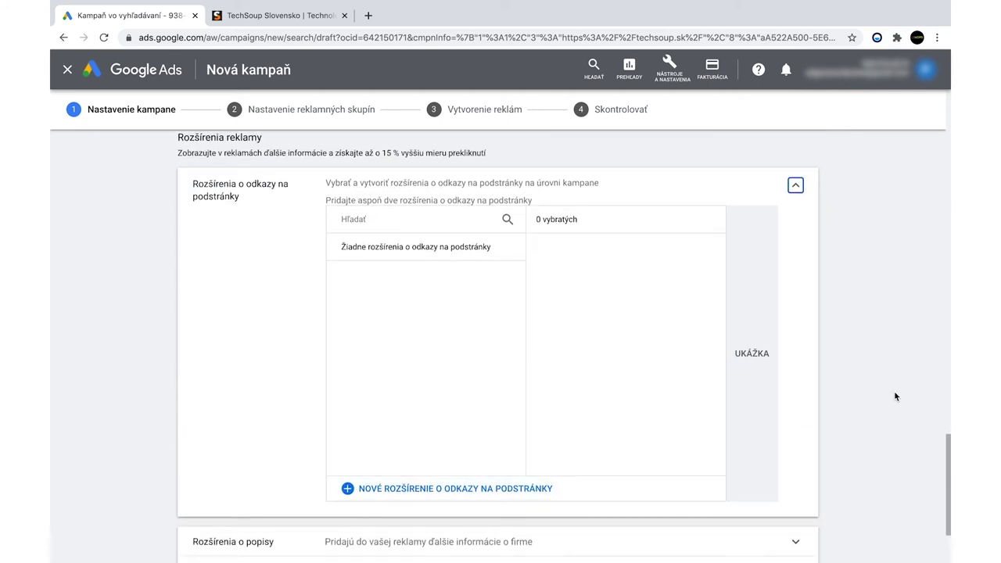
{"action": "scroll", "coordinate": [873, 395], "scroll_direction": "down", "scroll_amount": 1}
{"action": "scroll", "coordinate": [874, 396], "scroll_direction": "down", "scroll_amount": 1}
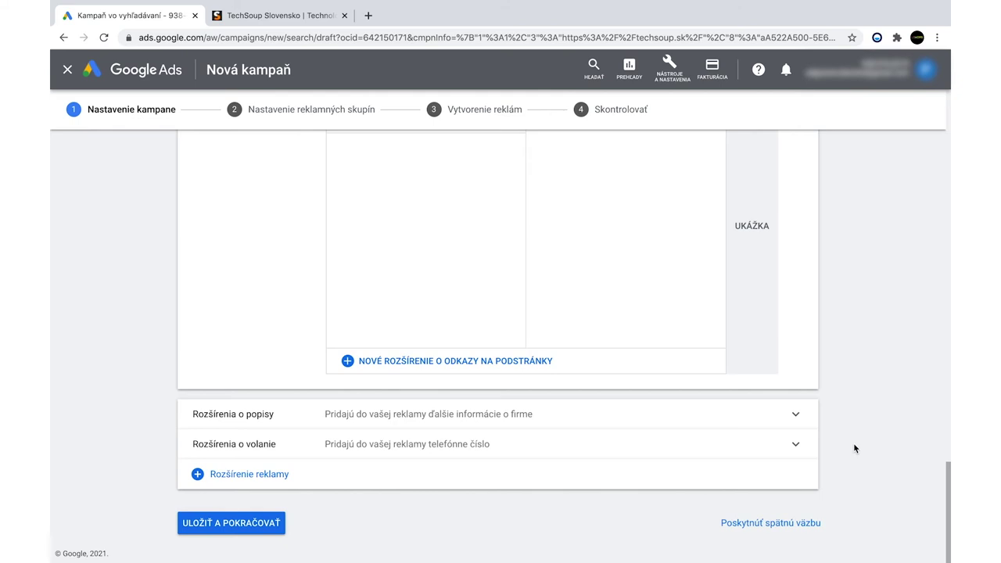
{"action": "scroll", "coordinate": [731, 465], "scroll_direction": "up", "scroll_amount": 1}
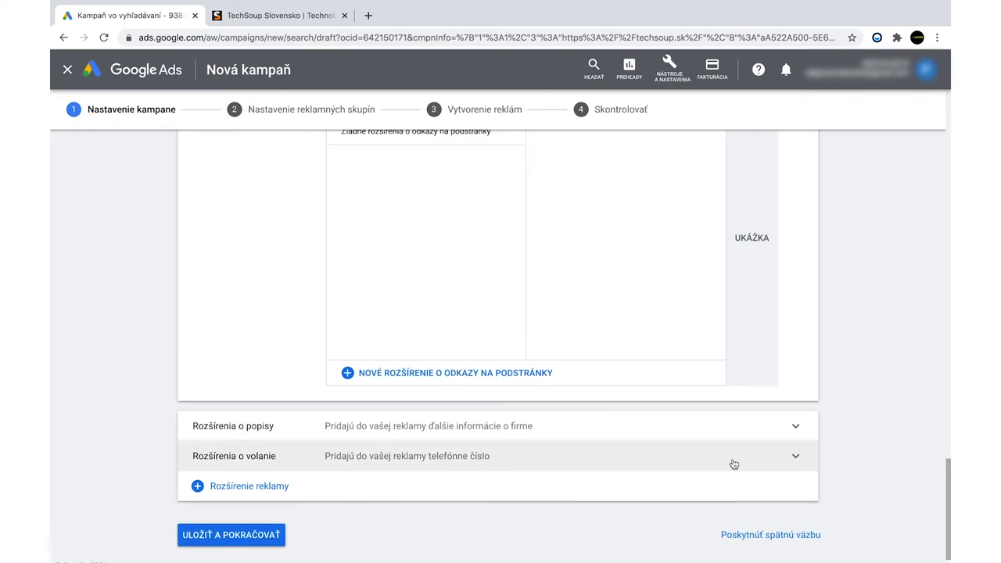
Step: Change the campaign's bid strategy to Manuálna CZK and save the campaign settings to continue to the ad group setup
{"action": "left_click", "coordinate": [237, 536]}
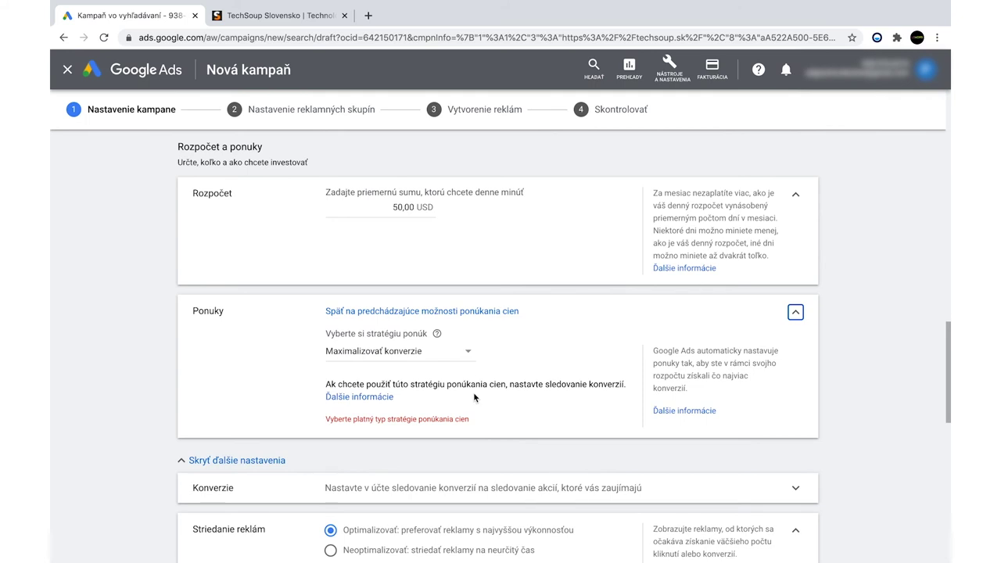
{"action": "left_click", "coordinate": [467, 353]}
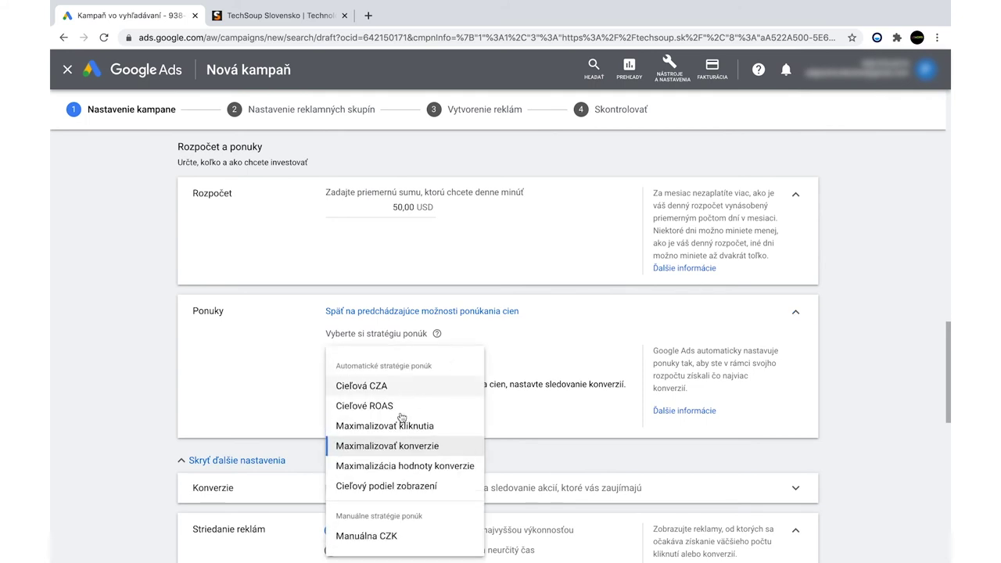
{"action": "left_click", "coordinate": [393, 538]}
{"action": "scroll", "coordinate": [562, 386], "scroll_direction": "down", "scroll_amount": 1}
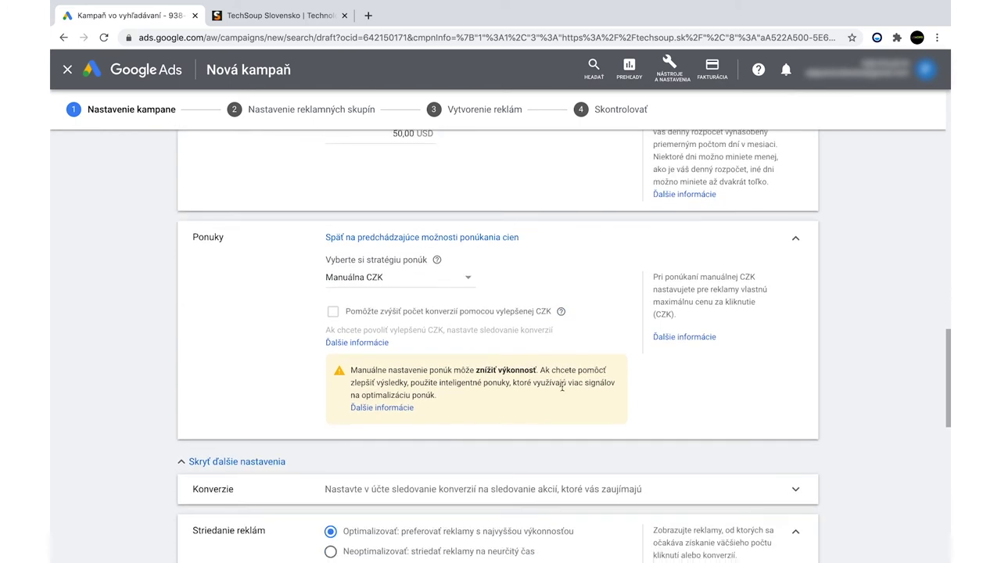
{"action": "scroll", "coordinate": [562, 387], "scroll_direction": "down", "scroll_amount": 1}
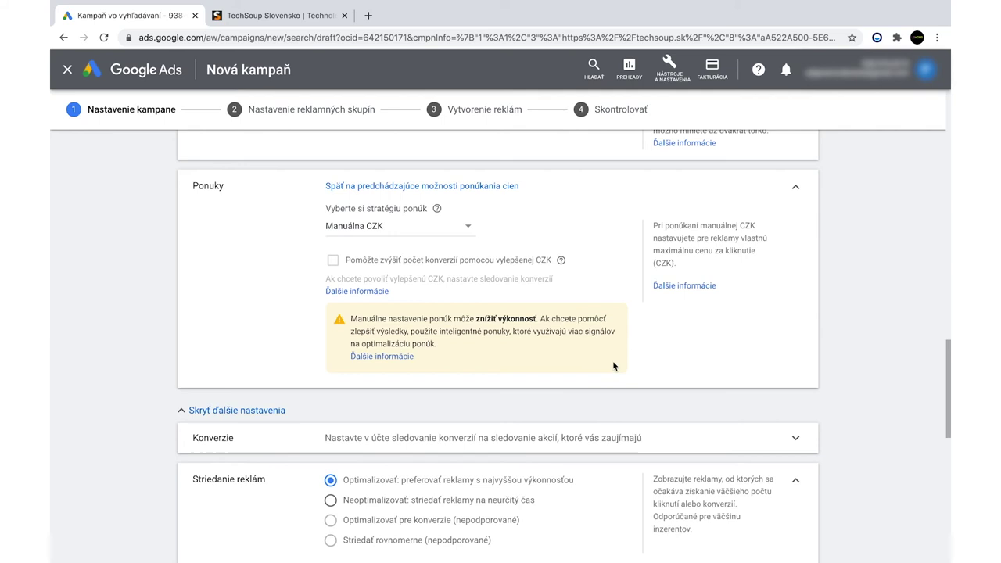
{"action": "scroll", "coordinate": [868, 406], "scroll_direction": "down", "scroll_amount": 10}
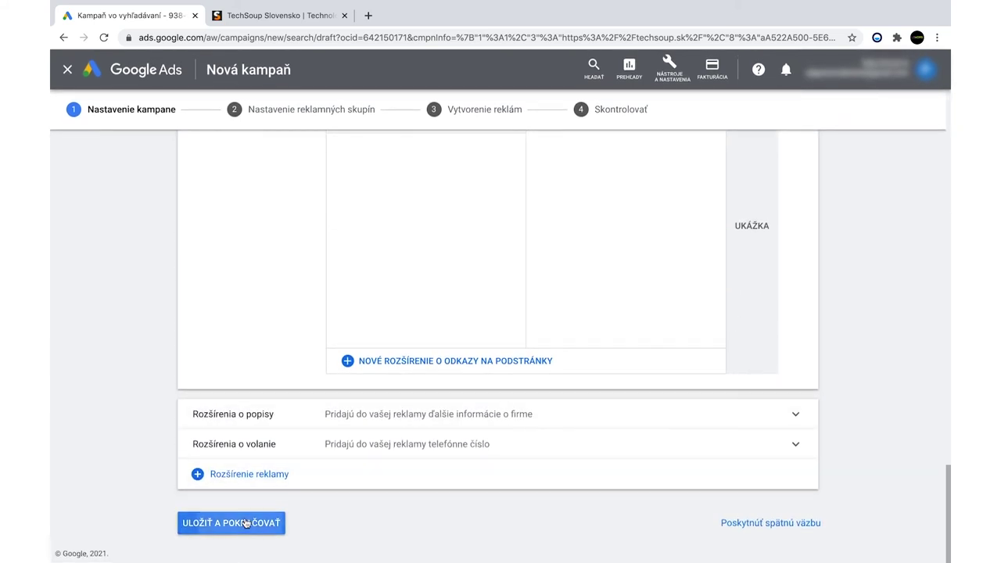
{"action": "left_click", "coordinate": [275, 520]}
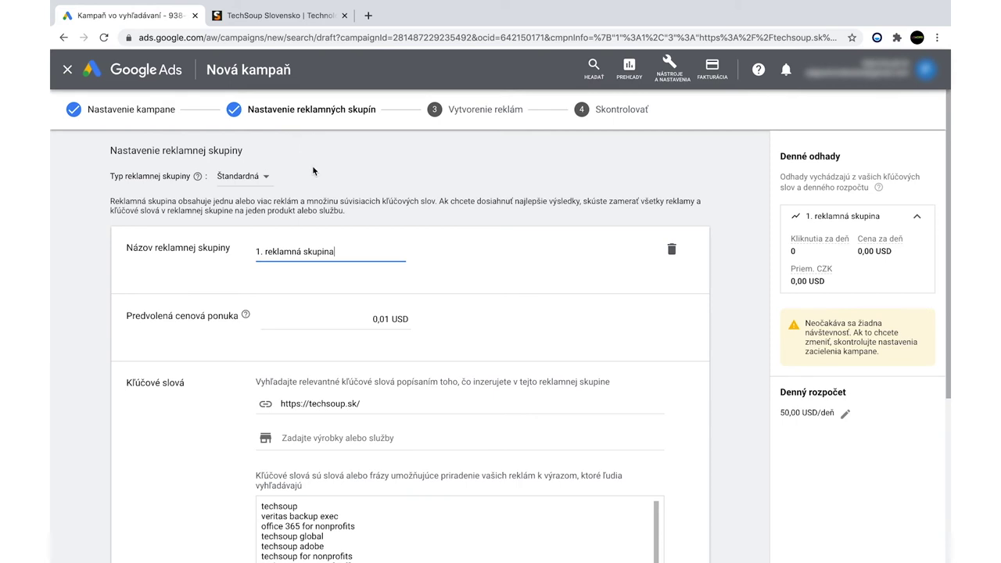
Step: Rename the first ad group as Techsoup
{"action": "scroll", "coordinate": [330, 264], "scroll_direction": "down", "scroll_amount": 1}
{"action": "scroll", "coordinate": [330, 263], "scroll_direction": "down", "scroll_amount": 2}
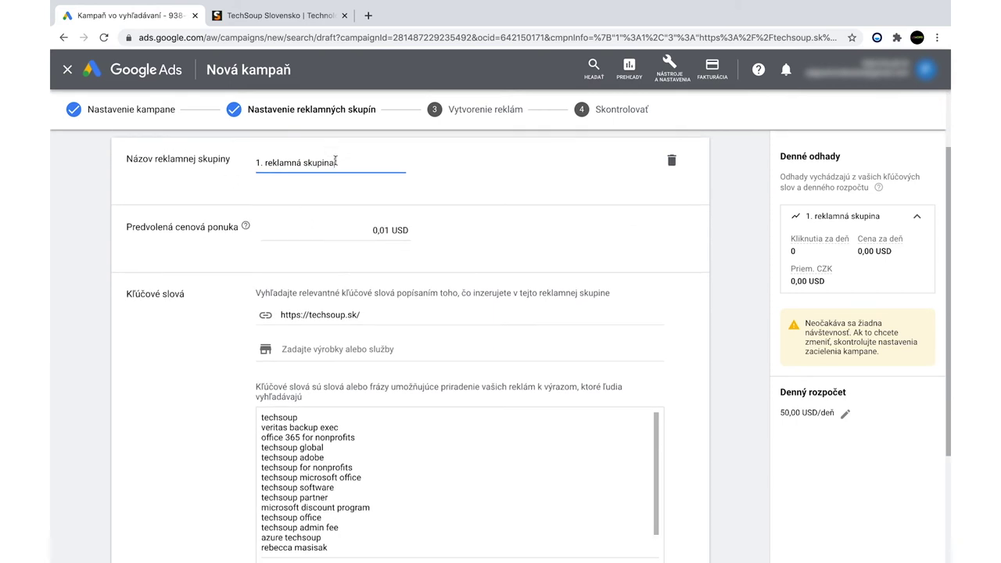
{"action": "left_click_drag", "start_coordinate": [342, 162], "coordinate": [252, 162]}
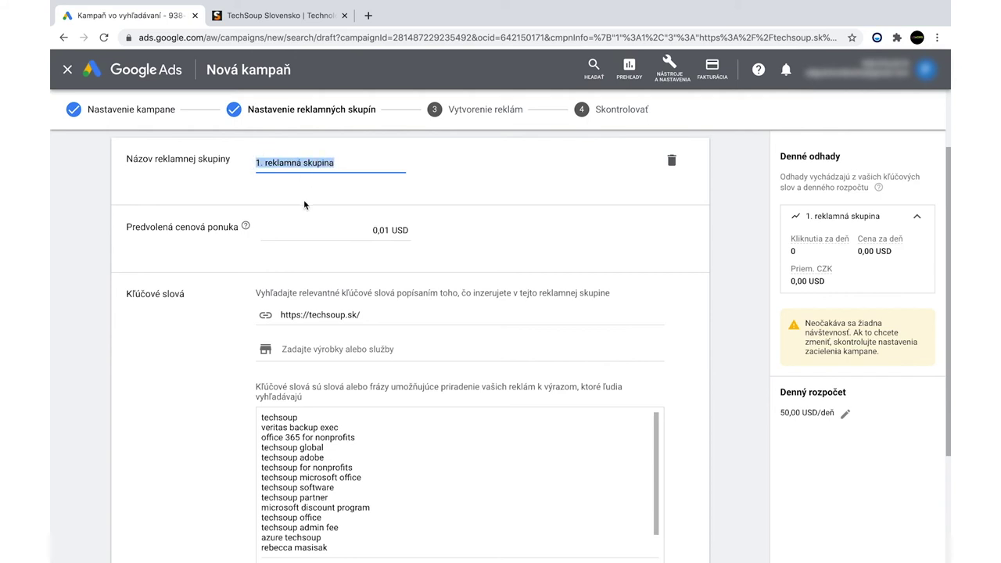
{"action": "type", "text": "Tech"}
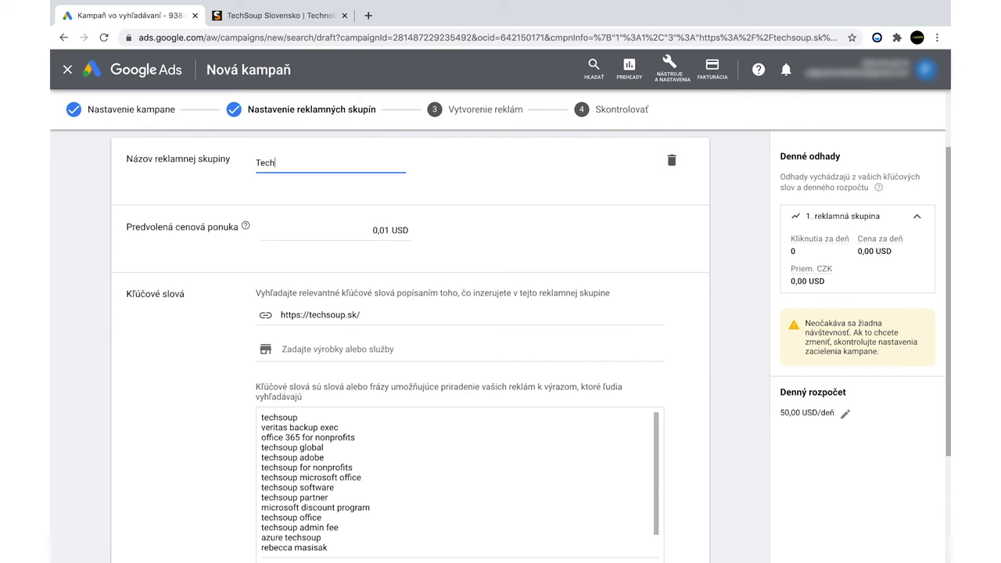
{"action": "type", "text": "soup"}
{"action": "left_click", "coordinate": [446, 201]}
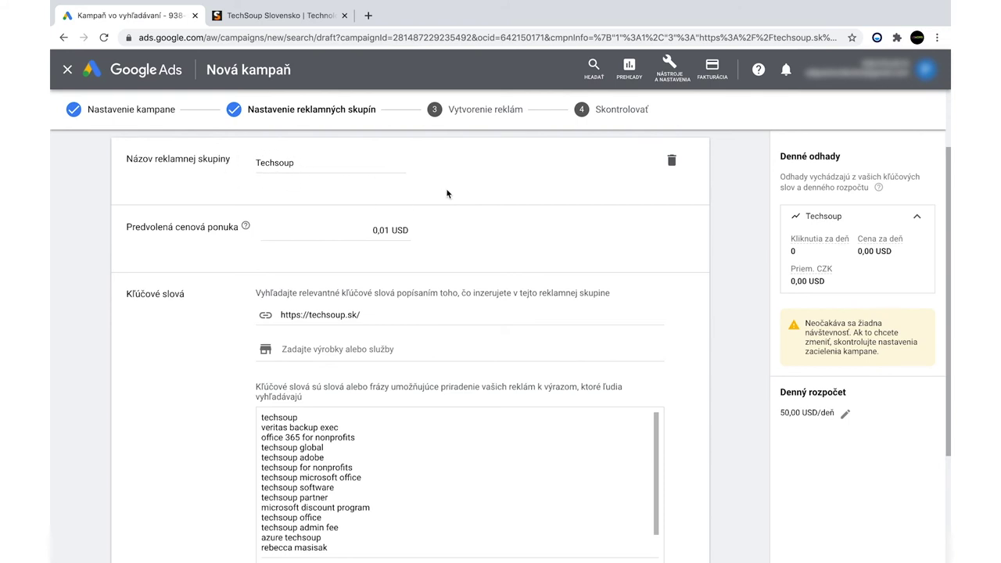
Step: Set the Techsoup ad group's default bid to 2 USD
{"action": "scroll", "coordinate": [448, 194], "scroll_direction": "down", "scroll_amount": 1}
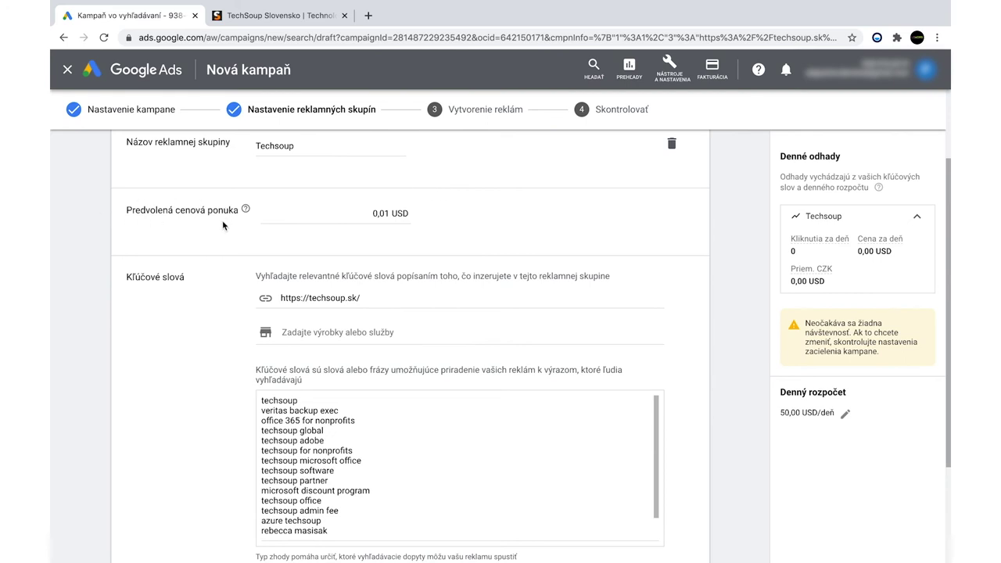
{"action": "left_click_drag", "start_coordinate": [369, 218], "coordinate": [415, 219]}
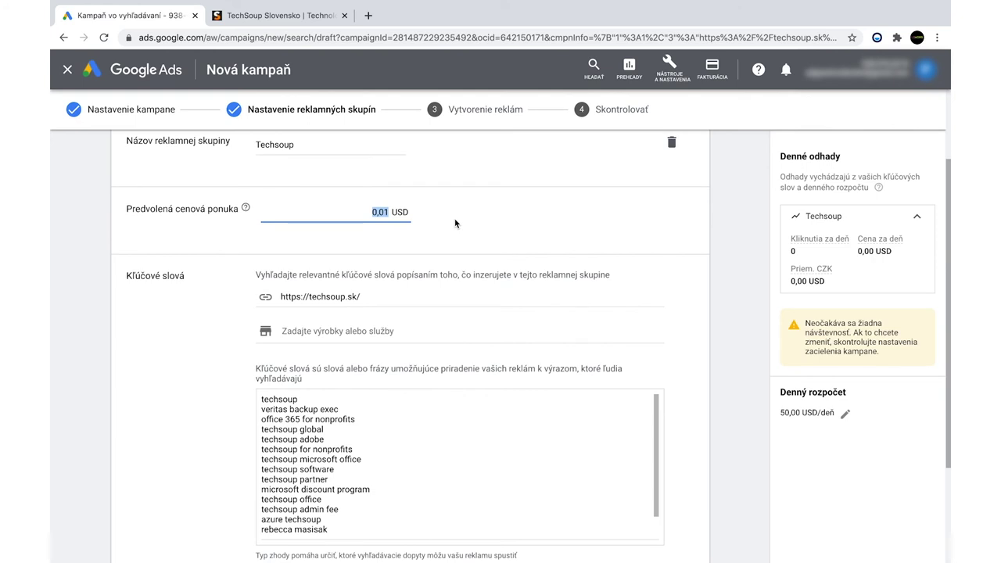
{"action": "type", "text": "2"}
{"action": "left_click", "coordinate": [489, 235]}
{"action": "scroll", "coordinate": [490, 236], "scroll_direction": "down", "scroll_amount": 1}
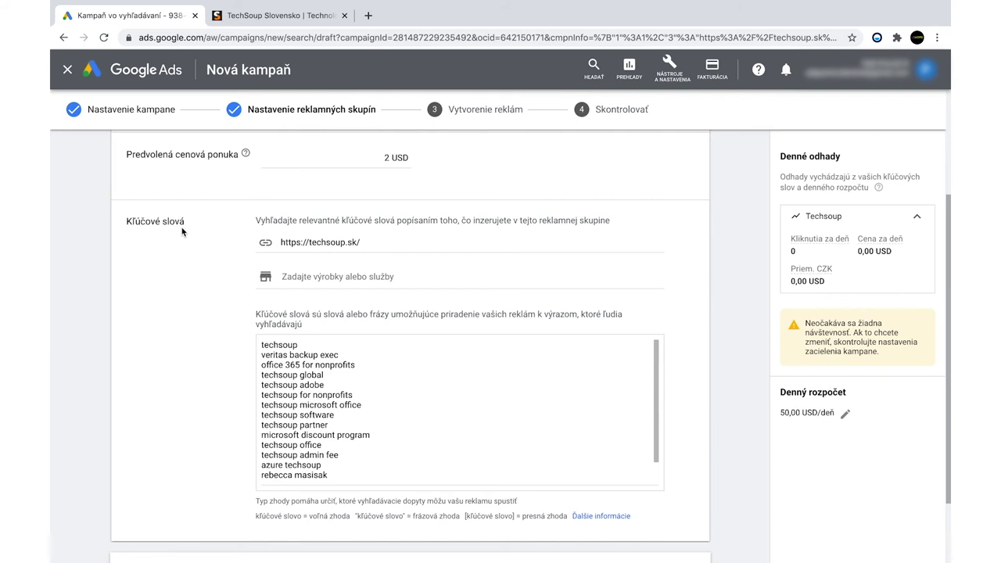
Step: Remove the keywords "techsoup office 2010" and "azure techsoup" from the ad group's keyword list
{"action": "scroll", "coordinate": [487, 261], "scroll_direction": "down", "scroll_amount": 1}
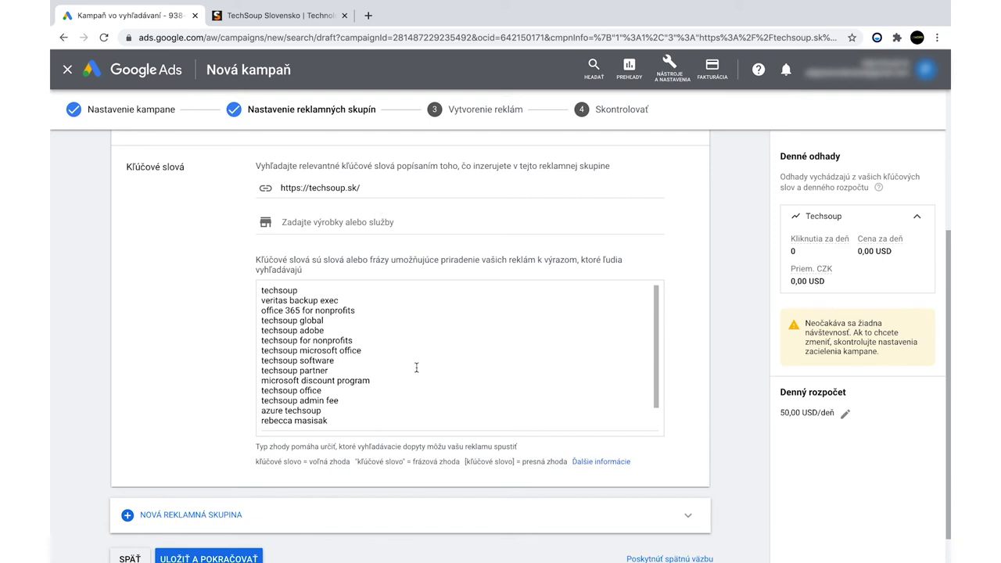
{"action": "type", "text": "compumentor techsoup techsoup office 2010"}
{"action": "scroll", "coordinate": [415, 365], "scroll_direction": "down", "scroll_amount": 1}
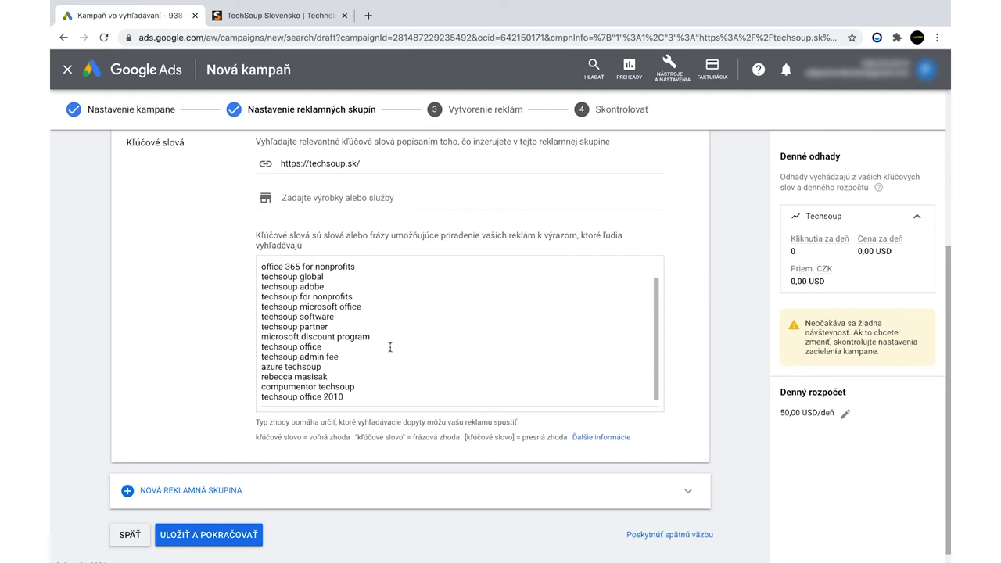
{"action": "left_click", "coordinate": [303, 328]}
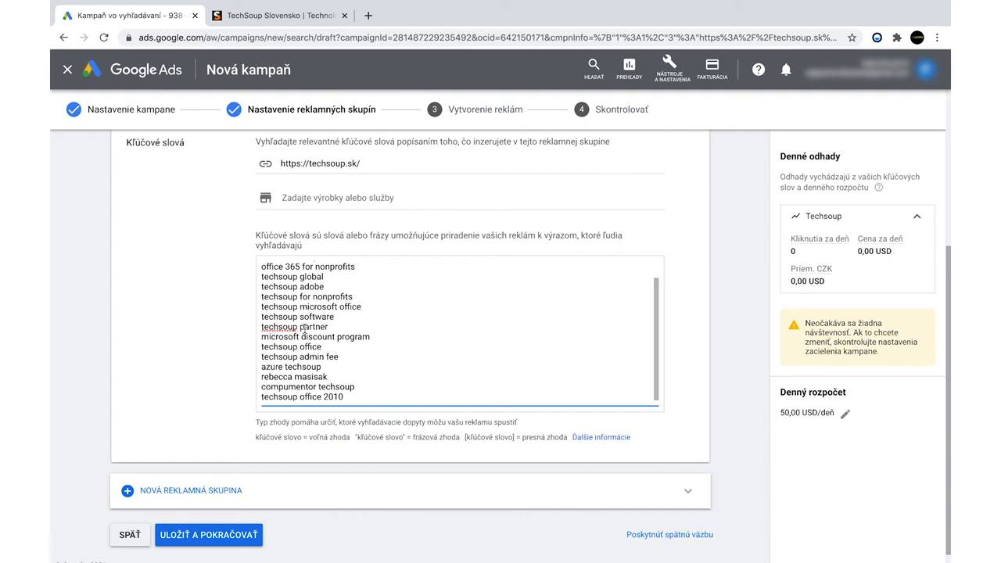
{"action": "scroll", "coordinate": [342, 329], "scroll_direction": "up", "scroll_amount": 2}
{"action": "scroll", "coordinate": [341, 329], "scroll_direction": "down", "scroll_amount": 2}
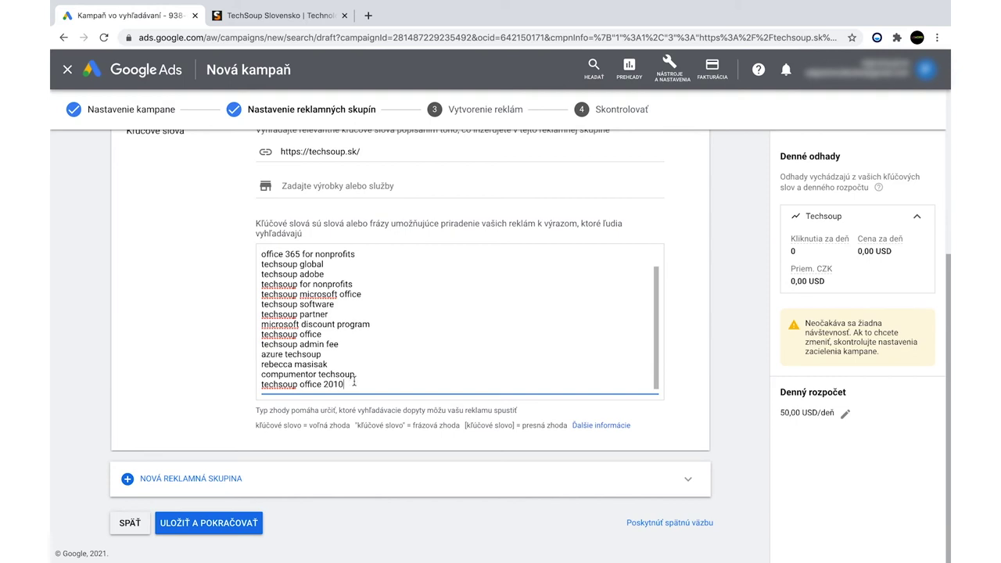
{"action": "left_click_drag", "start_coordinate": [355, 382], "coordinate": [359, 378]}
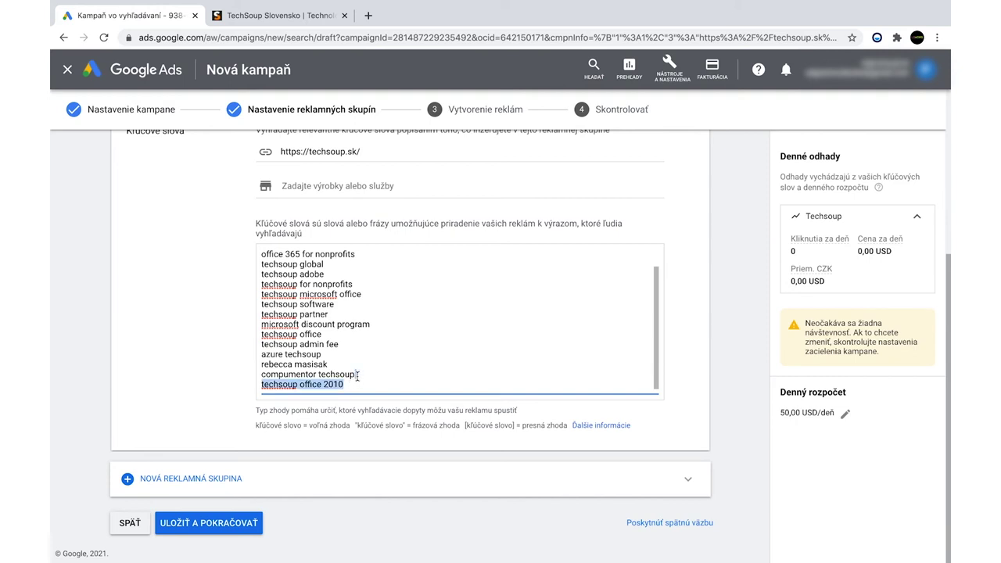
{"action": "key", "text": "BackSpace"}
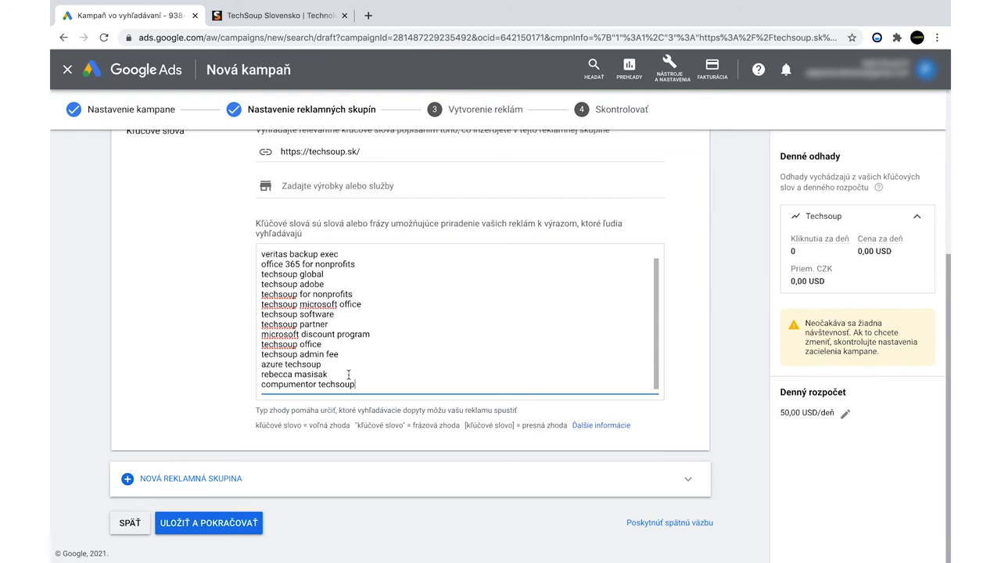
{"action": "left_click_drag", "start_coordinate": [340, 366], "coordinate": [351, 357]}
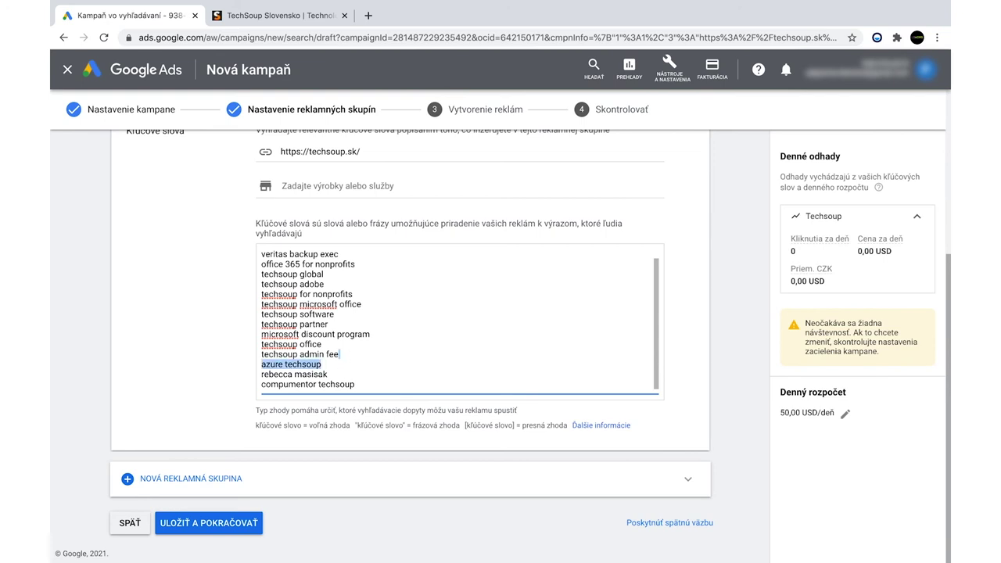
{"action": "key", "text": "BackSpace"}
Step: Delete the keywords "microsoft discount program", "veritas backup exec", "office 365 for nonprofits" and "techsoup" from the ad group
{"action": "left_click_drag", "start_coordinate": [372, 344], "coordinate": [355, 336]}
{"action": "key", "text": "BackSpace"}
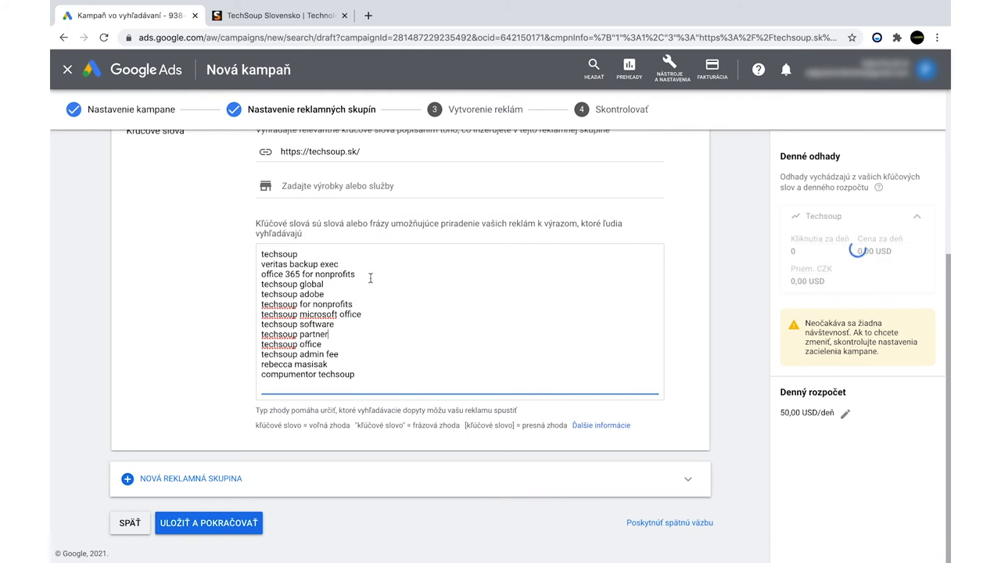
{"action": "left_click_drag", "start_coordinate": [357, 276], "coordinate": [342, 256]}
{"action": "key", "text": "BackSpace"}
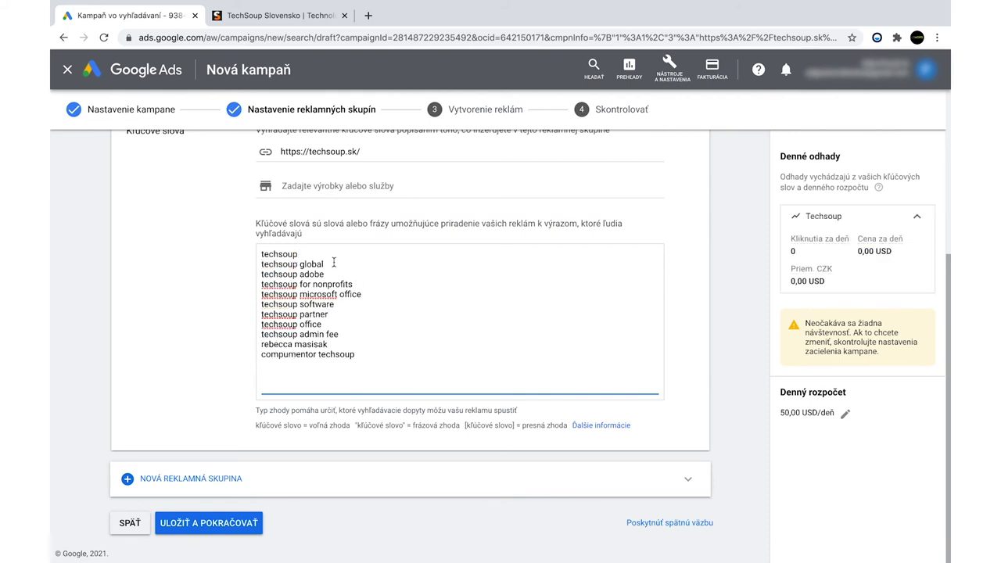
{"action": "left_click_drag", "start_coordinate": [297, 253], "coordinate": [253, 256]}
{"action": "key", "text": "BackSpace"}
{"action": "key", "text": "BackSpace"}
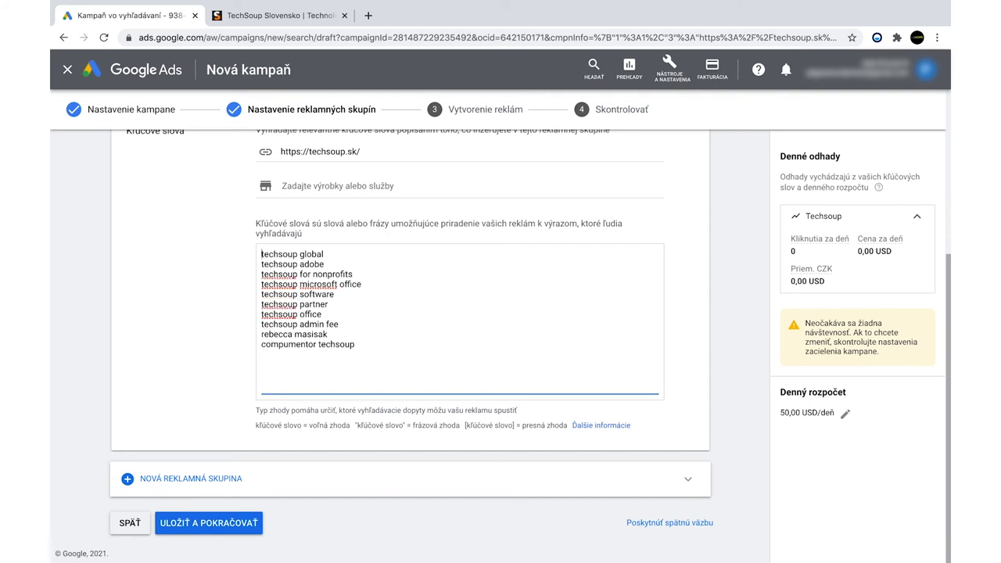
Step: Review the ad group's name, bid and remaining keywords, and save it to continue to ad creation
{"action": "scroll", "coordinate": [385, 329], "scroll_direction": "down", "scroll_amount": 1}
{"action": "scroll", "coordinate": [162, 483], "scroll_direction": "up", "scroll_amount": 3}
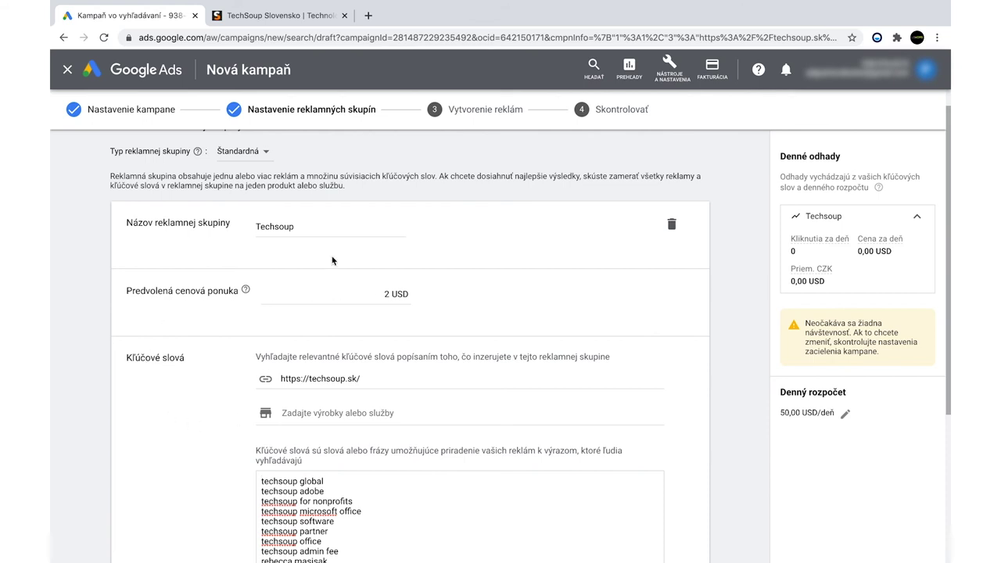
{"action": "scroll", "coordinate": [195, 351], "scroll_direction": "down", "scroll_amount": 3}
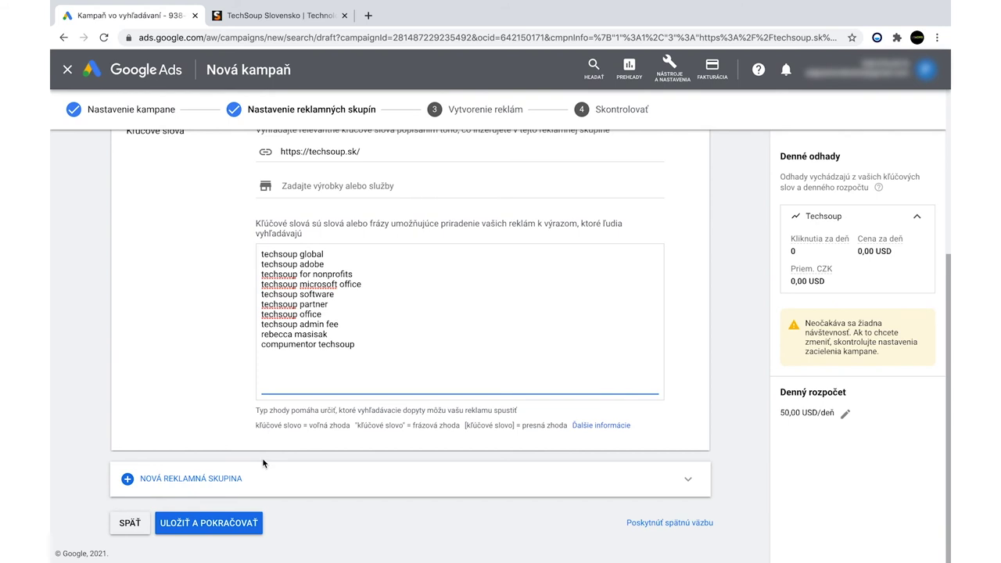
{"action": "left_click", "coordinate": [205, 524]}
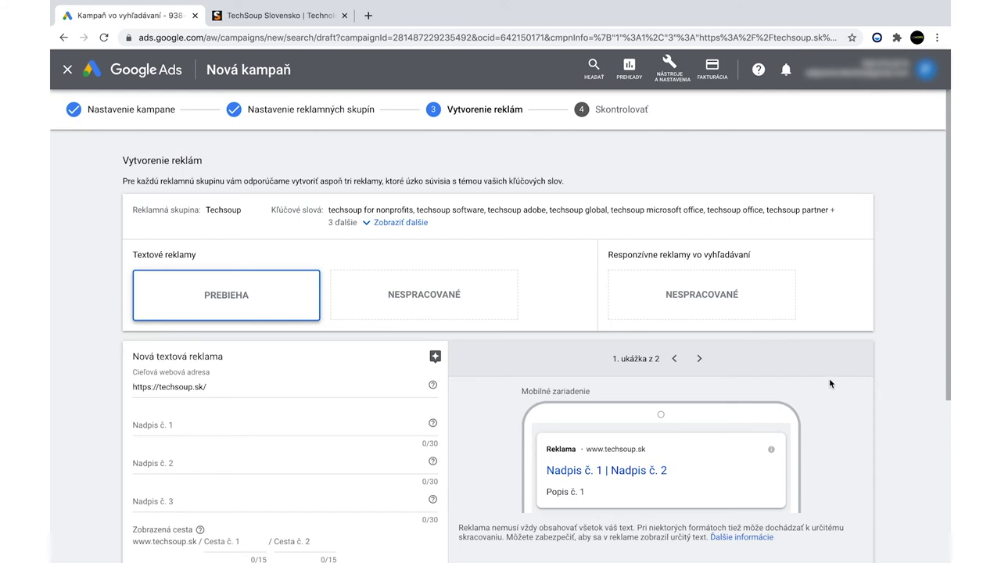
Step: Examine the new text ad's headline, path and description fields and its mobile and desktop previews
{"action": "scroll", "coordinate": [829, 383], "scroll_direction": "down", "scroll_amount": 2}
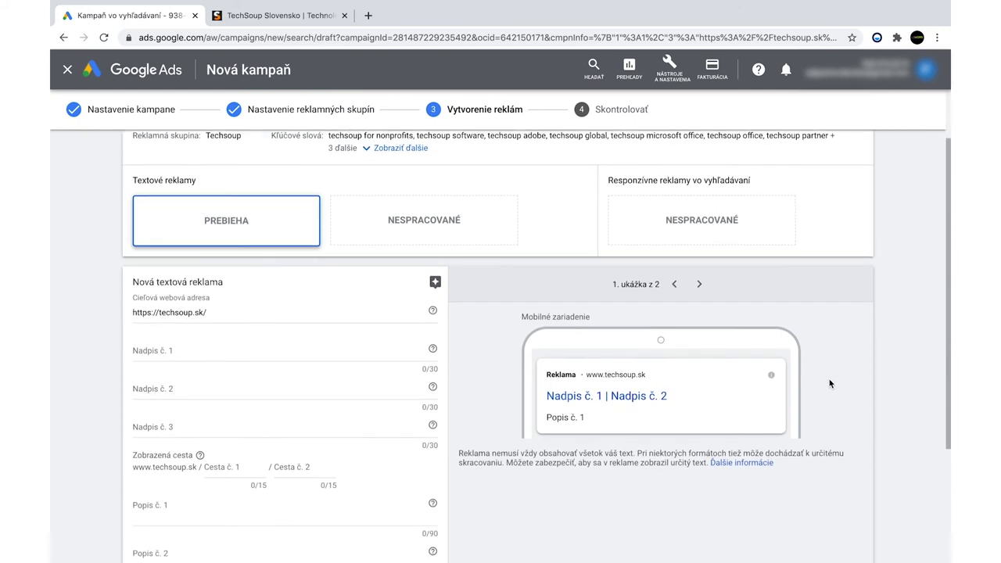
{"action": "scroll", "coordinate": [831, 383], "scroll_direction": "down", "scroll_amount": 2}
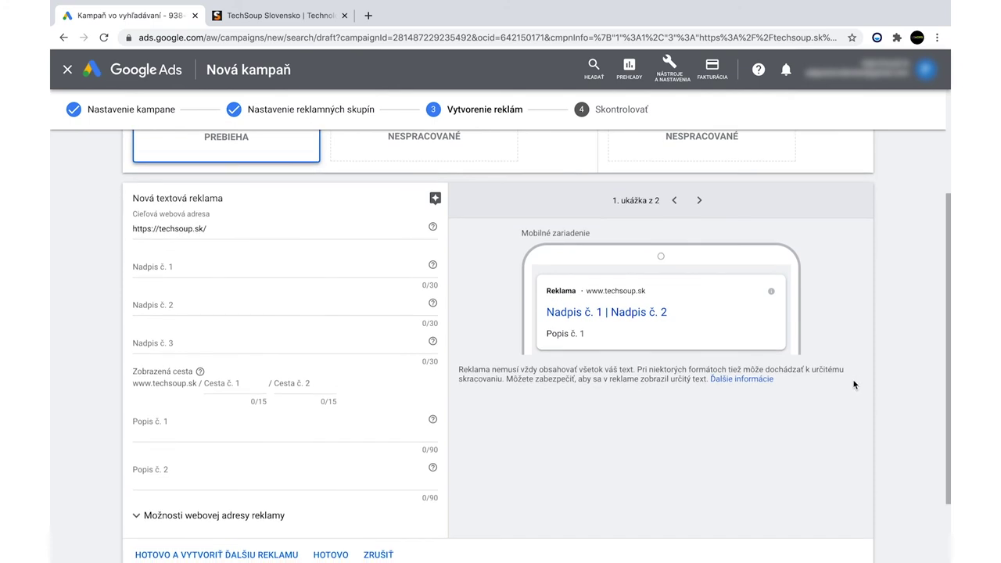
{"action": "scroll", "coordinate": [854, 381], "scroll_direction": "up", "scroll_amount": 4}
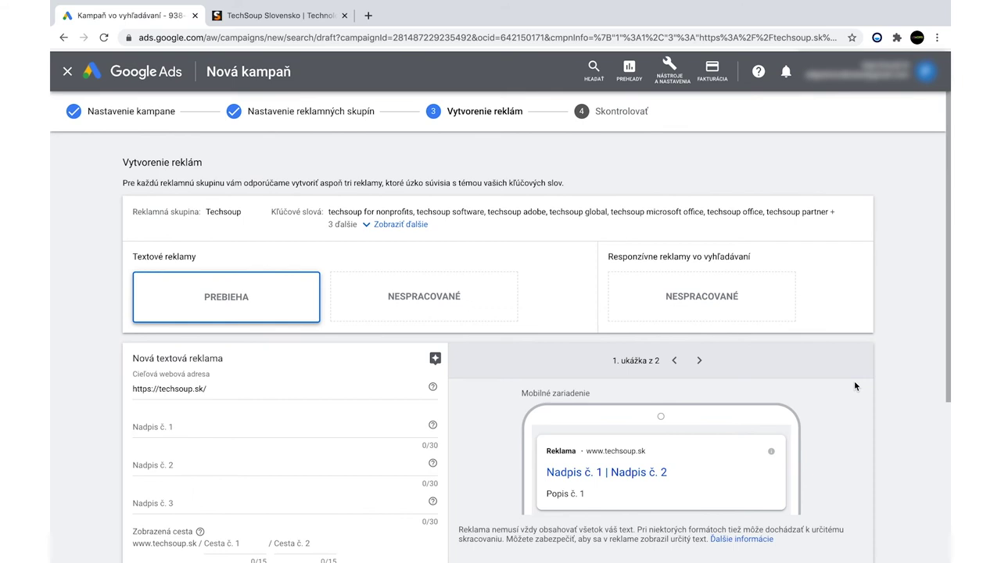
{"action": "scroll", "coordinate": [854, 380], "scroll_direction": "down", "scroll_amount": 3}
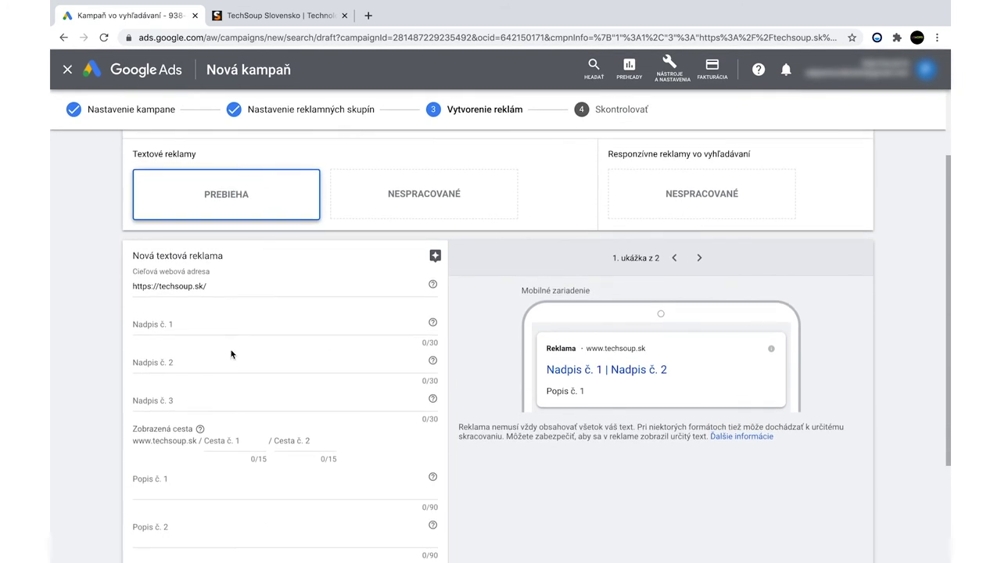
{"action": "left_click", "coordinate": [185, 325]}
{"action": "left_click", "coordinate": [178, 369]}
{"action": "left_click", "coordinate": [179, 394]}
{"action": "scroll", "coordinate": [179, 394], "scroll_direction": "down", "scroll_amount": 2}
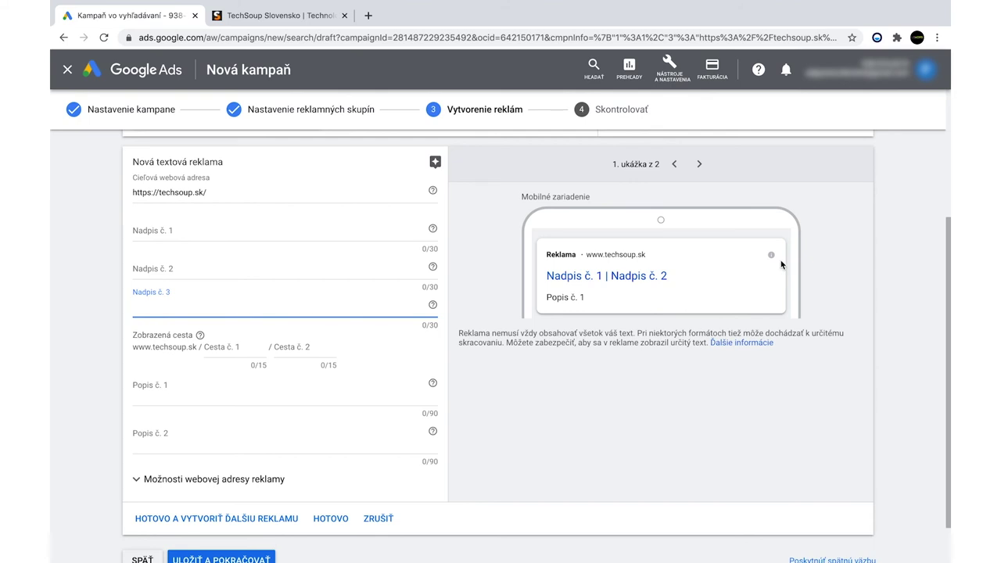
{"action": "scroll", "coordinate": [781, 266], "scroll_direction": "up", "scroll_amount": 1}
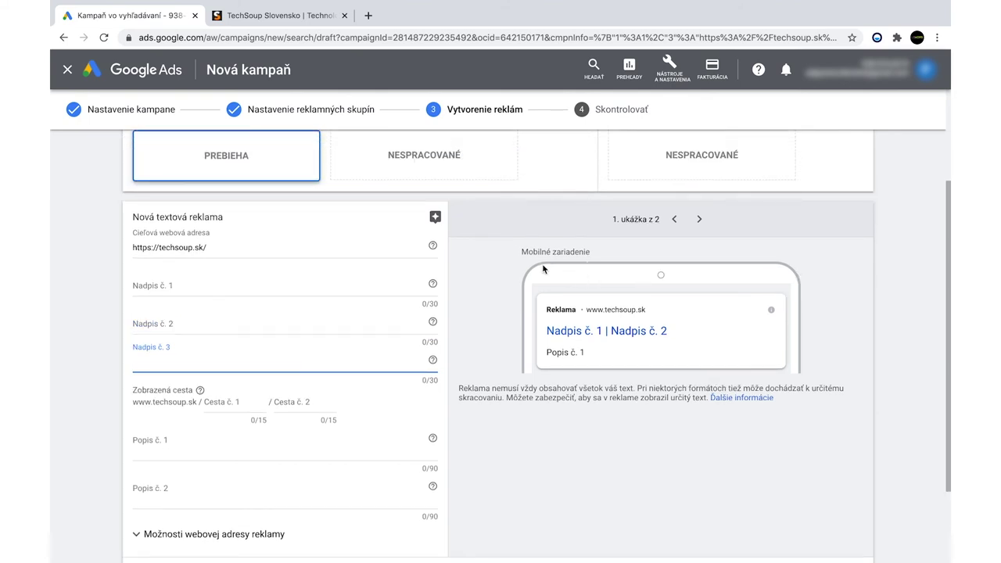
{"action": "left_click", "coordinate": [700, 219]}
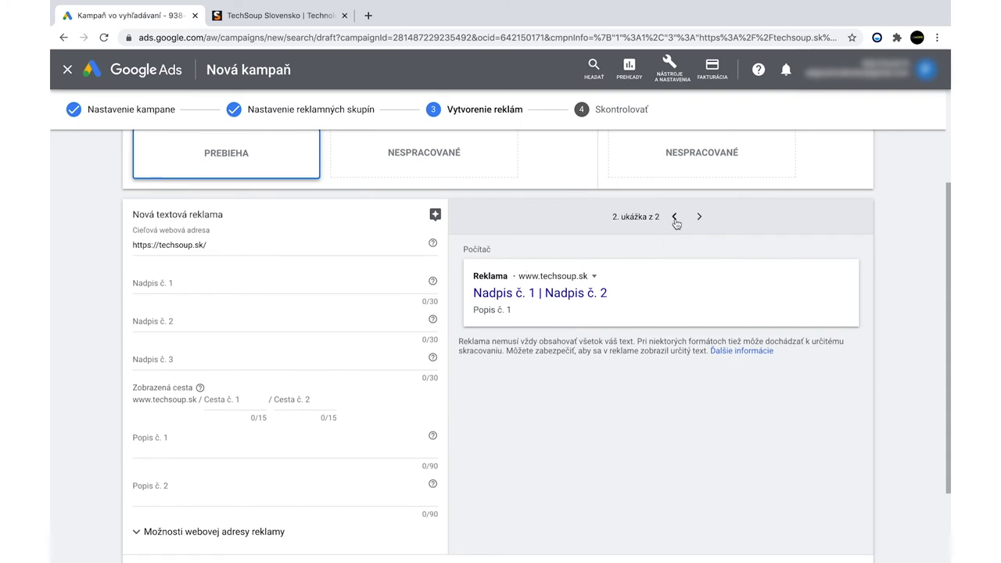
{"action": "left_click", "coordinate": [676, 222]}
Step: Set the text ad's first headline to "Techsoup Slovensko", checking the organisation's name on the TechSoup website
{"action": "left_click", "coordinate": [193, 283]}
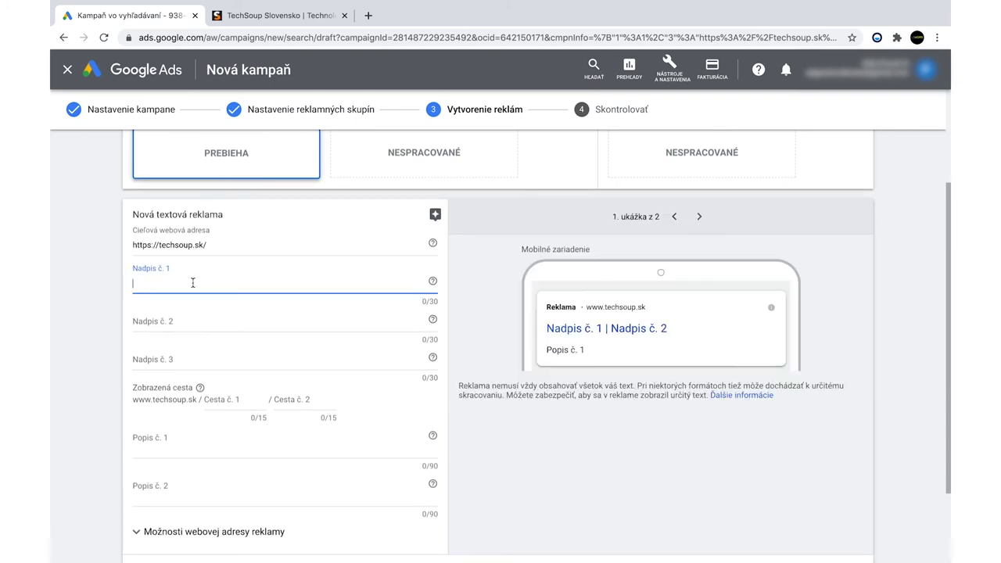
{"action": "left_click", "coordinate": [253, 18]}
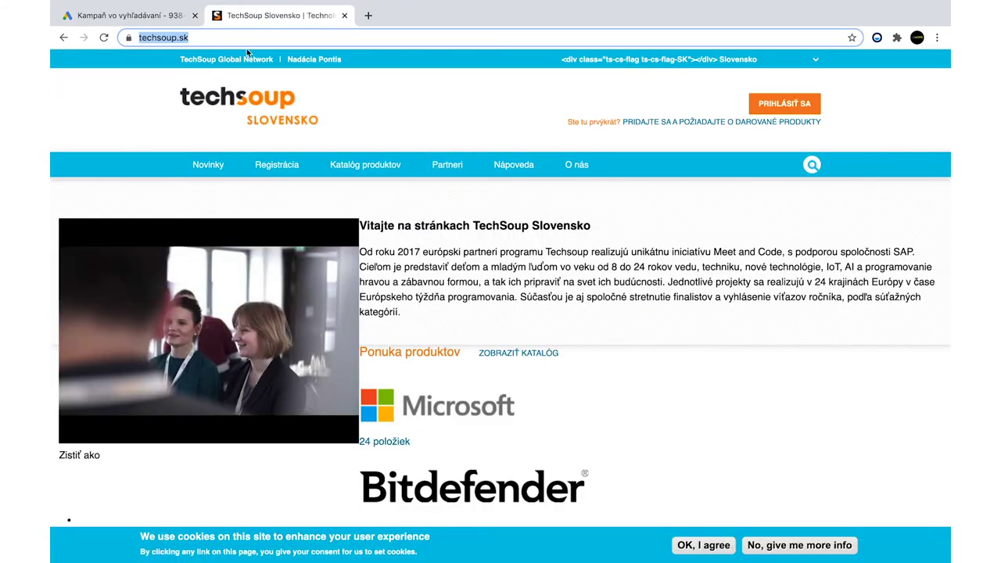
{"action": "left_click", "coordinate": [166, 17]}
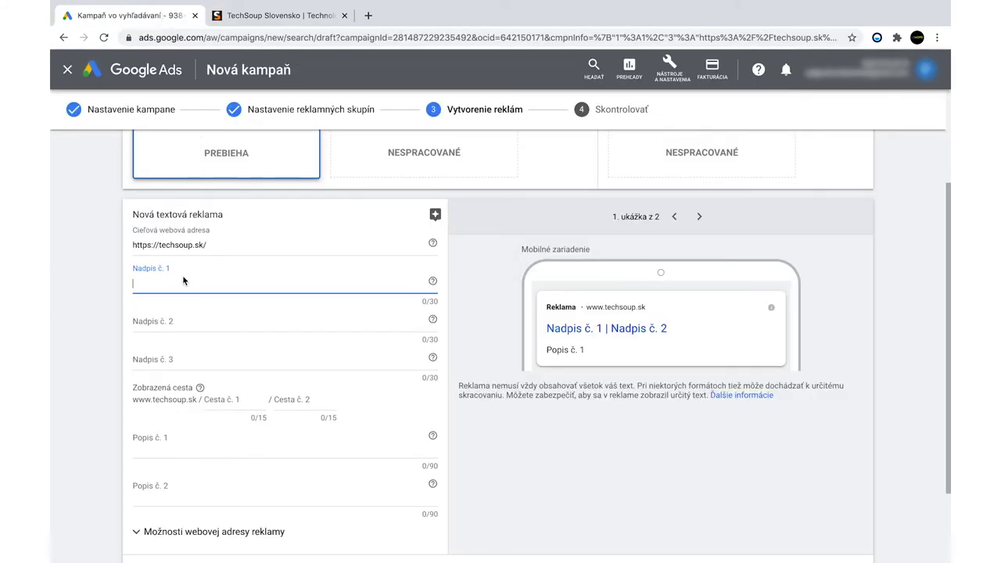
{"action": "type", "text": "Techsoup Slovensko"}
{"action": "key", "text": "Tab"}
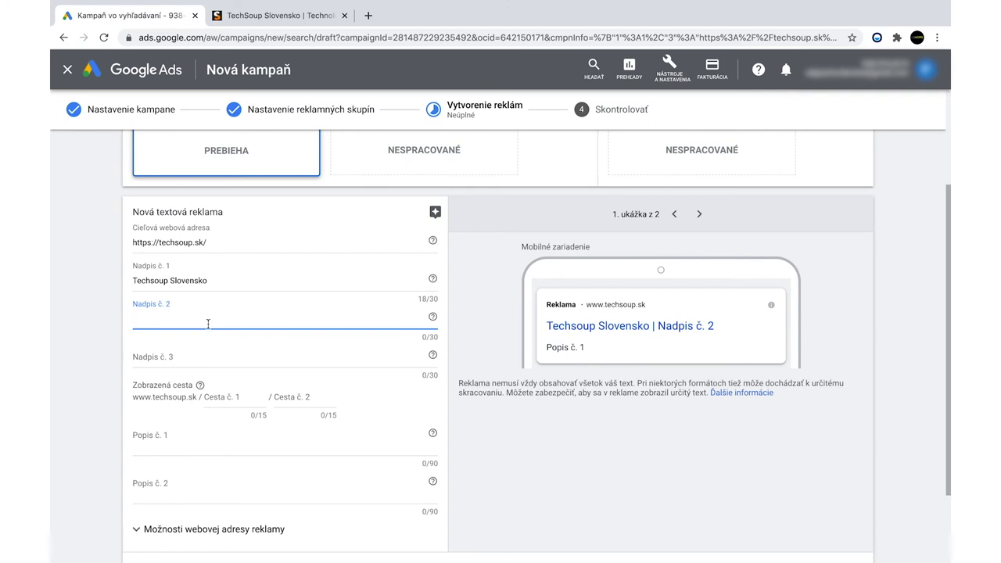
{"action": "key", "text": "ctrl+Tab"}
{"action": "left_click", "coordinate": [211, 37]}
{"action": "key", "text": "ctrl+c"}
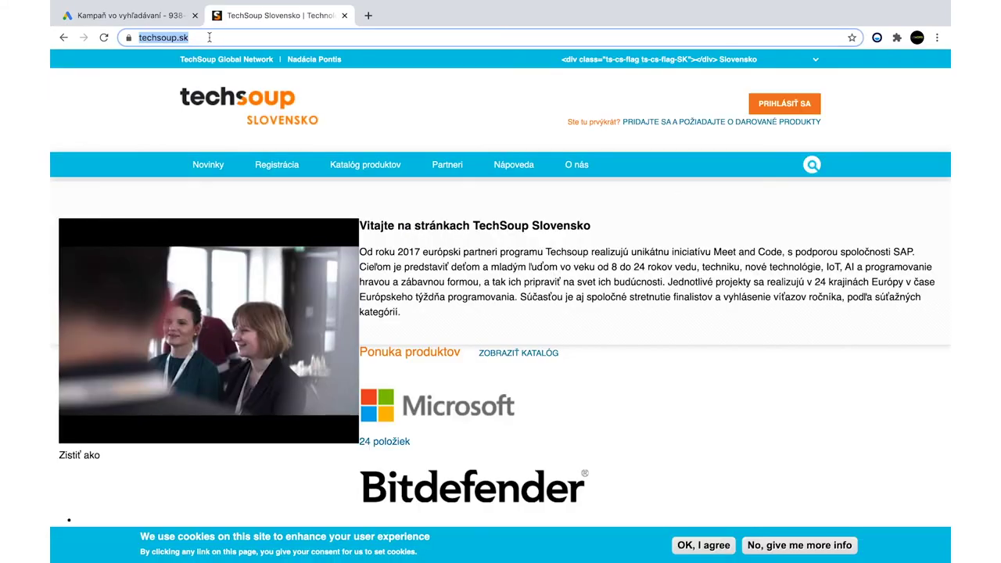
{"action": "left_click", "coordinate": [149, 16]}
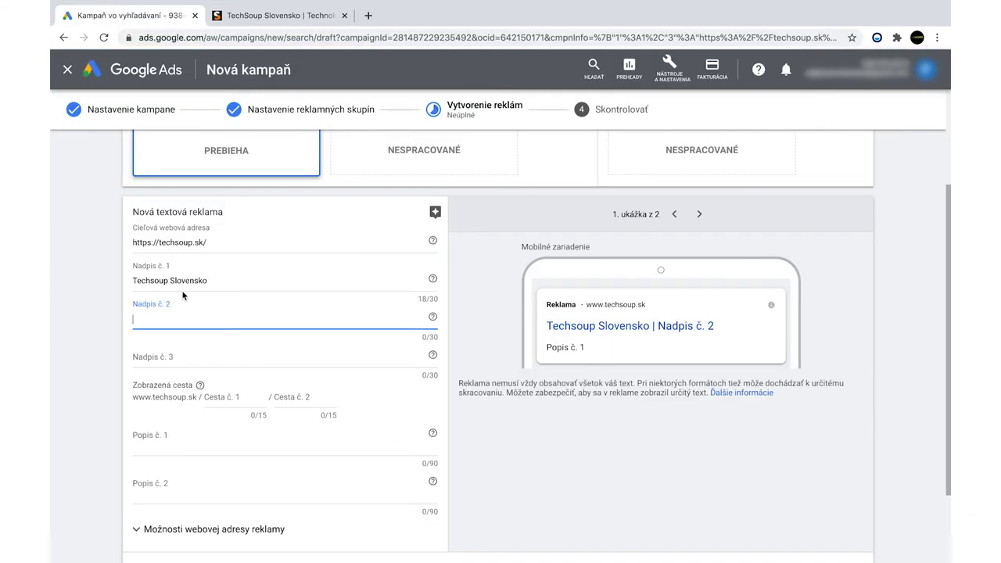
{"action": "key", "text": "ctrl+v"}
{"action": "key", "text": "BackSpace"}
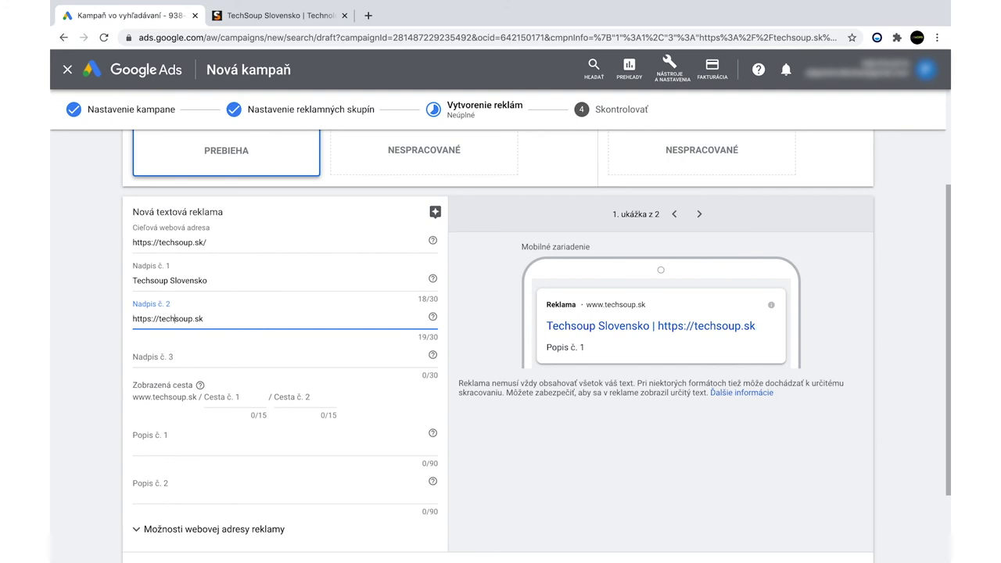
{"action": "key", "text": "BackSpace"}
{"action": "key", "text": "BackSpace"}
{"action": "key", "text": "BackSpace"}
{"action": "key", "text": "BackSpace"}
{"action": "key", "text": "BackSpace"}
{"action": "key", "text": "BackSpace"}
{"action": "key", "text": "BackSpace"}
{"action": "key", "text": "BackSpace"}
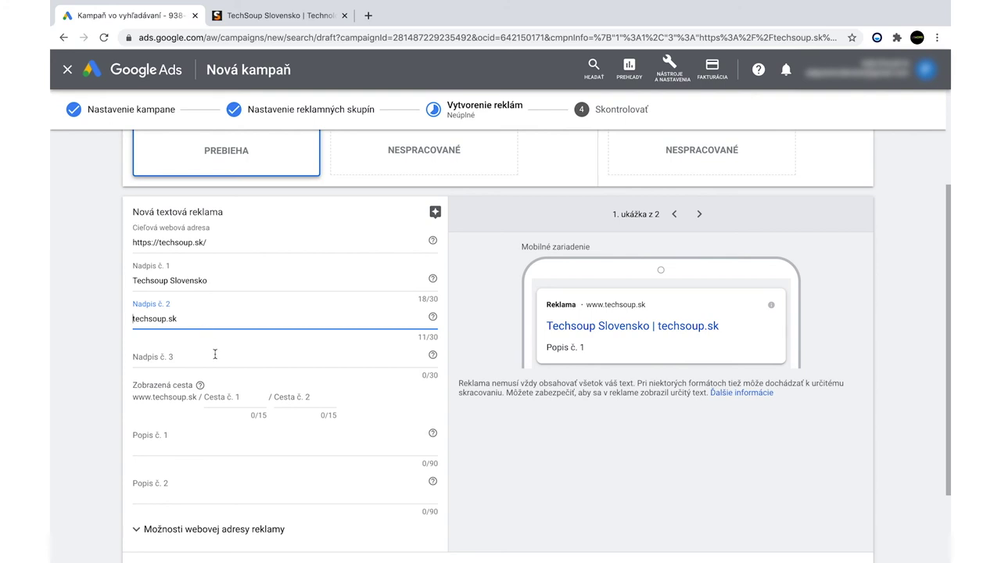
Step: Set the text ad's third headline to "Prihlaste sa" and check the ad's final URL
{"action": "left_click", "coordinate": [188, 358]}
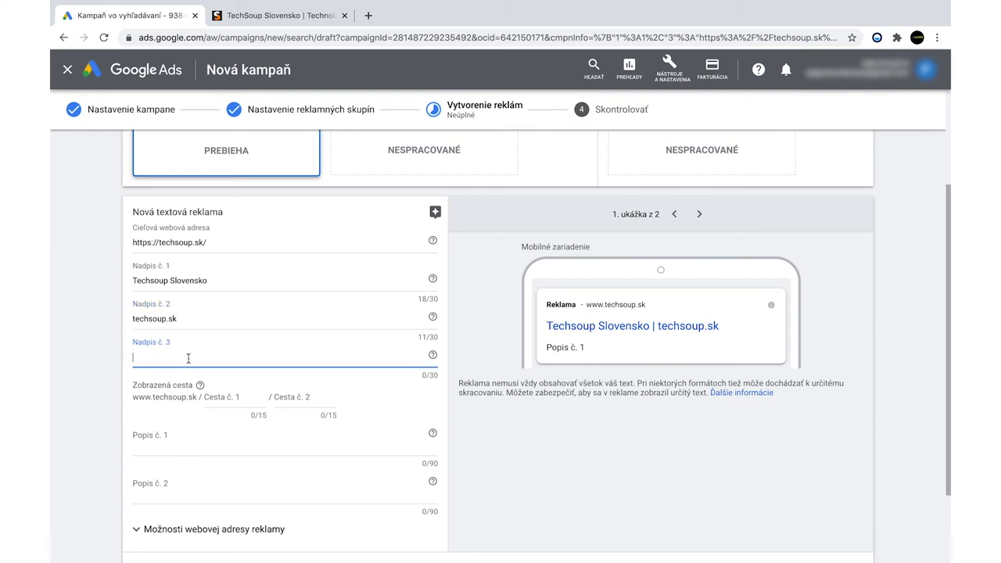
{"action": "type", "text": "Prihlaste sa"}
{"action": "scroll", "coordinate": [211, 378], "scroll_direction": "down", "scroll_amount": 3}
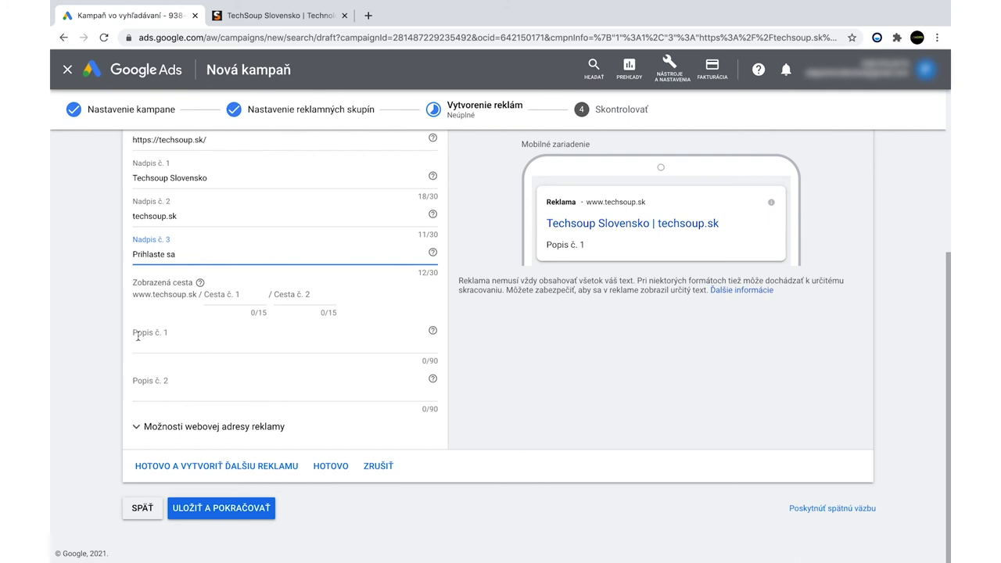
{"action": "scroll", "coordinate": [157, 313], "scroll_direction": "up", "scroll_amount": 2}
{"action": "left_click", "coordinate": [219, 232]}
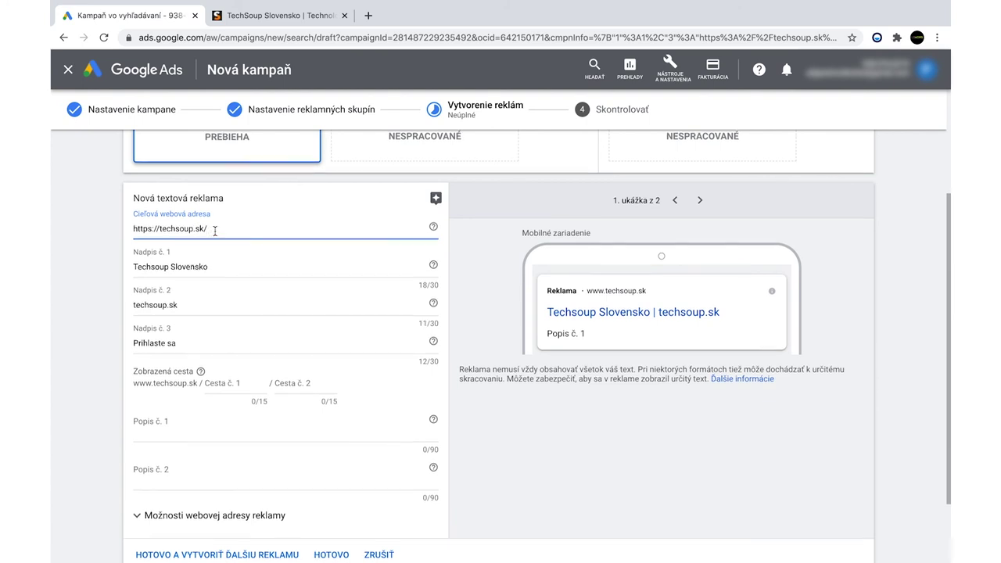
{"action": "scroll", "coordinate": [218, 231], "scroll_direction": "down", "scroll_amount": 2}
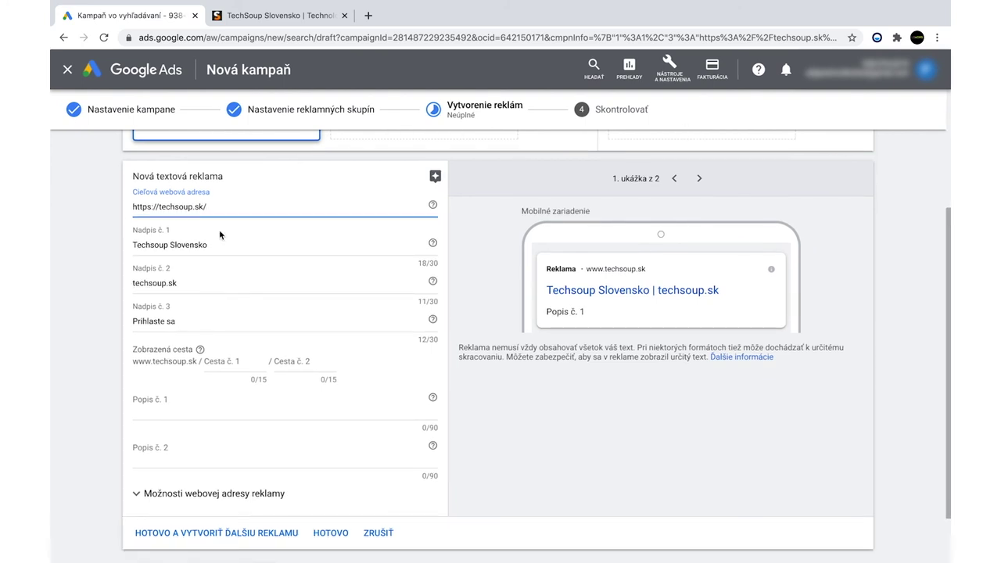
Step: Copy the welcome heading from the TechSoup website into the ad's first description so it reads "Vitajte na stránkach TechSoup Slovensko."
{"action": "left_click", "coordinate": [164, 353]}
{"action": "left_click", "coordinate": [306, 18]}
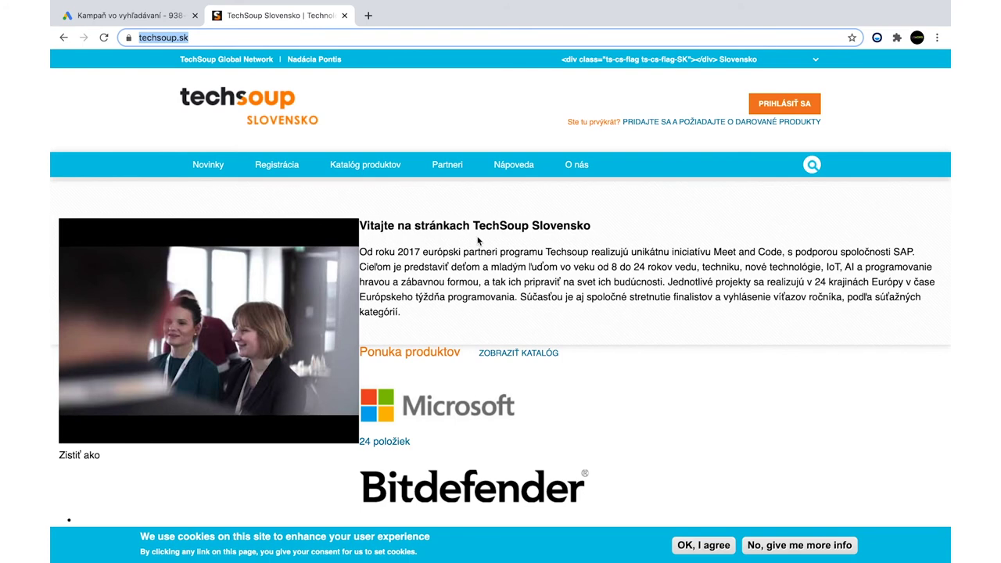
{"action": "scroll", "coordinate": [478, 241], "scroll_direction": "down", "scroll_amount": 3}
{"action": "scroll", "coordinate": [479, 241], "scroll_direction": "down", "scroll_amount": 9}
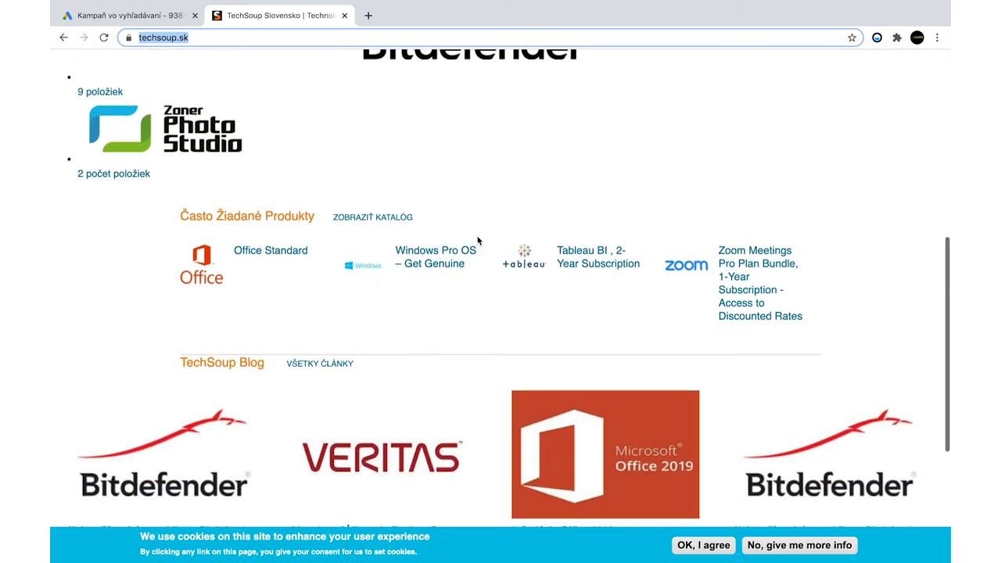
{"action": "scroll", "coordinate": [478, 241], "scroll_direction": "up", "scroll_amount": 12}
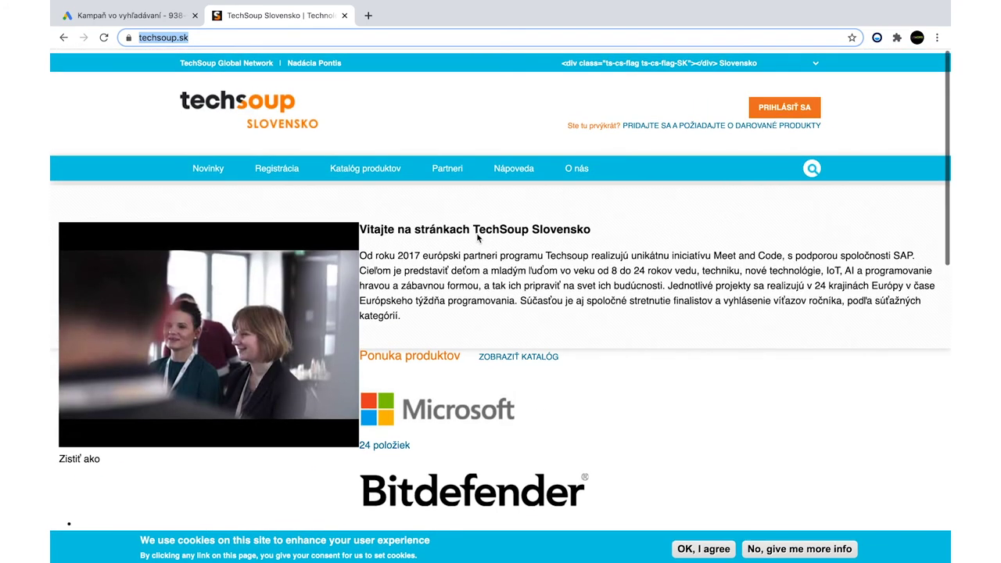
{"action": "left_click", "coordinate": [583, 169]}
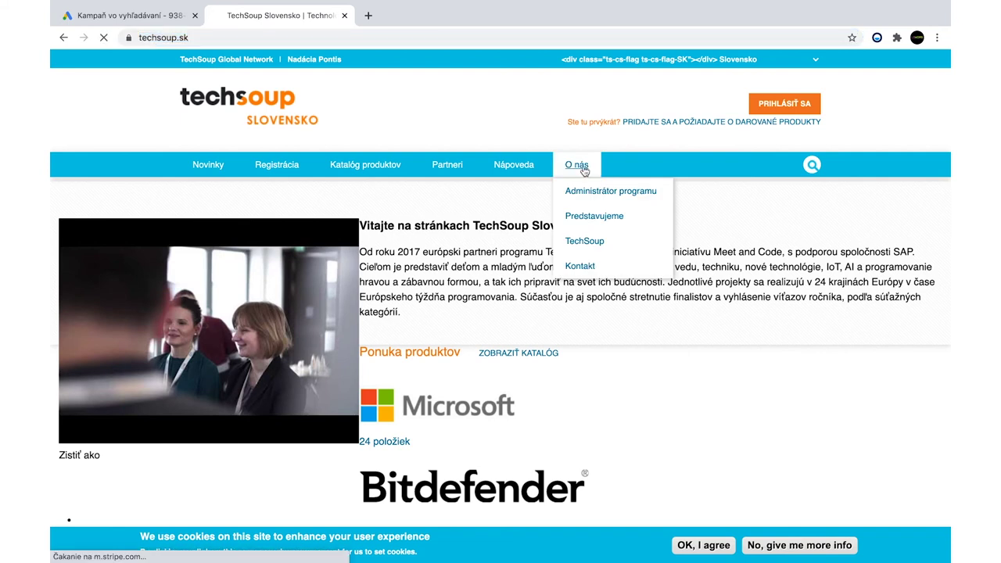
{"action": "left_click_drag", "start_coordinate": [728, 250], "coordinate": [417, 254]}
{"action": "key", "text": "ctrl+c"}
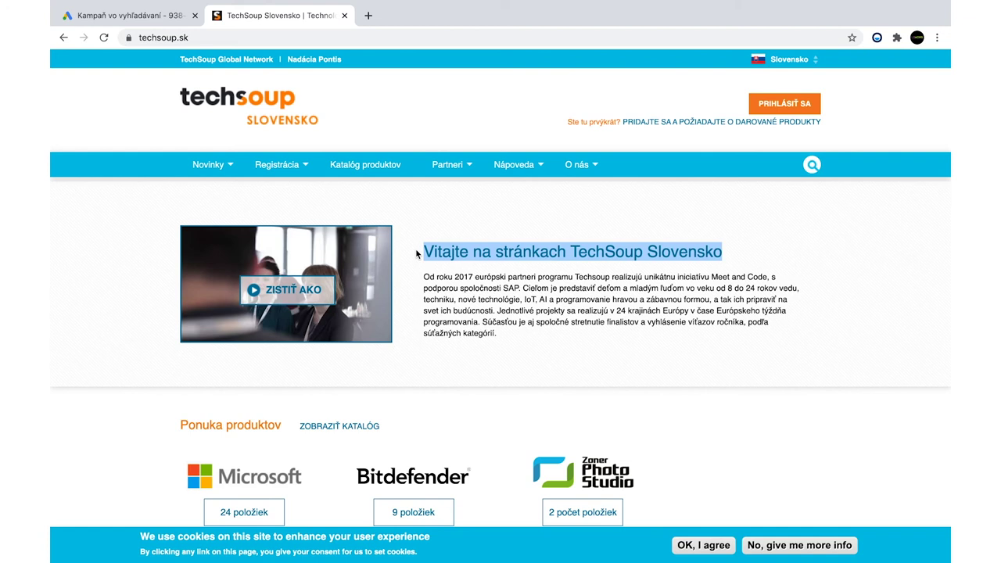
{"action": "left_click", "coordinate": [162, 18]}
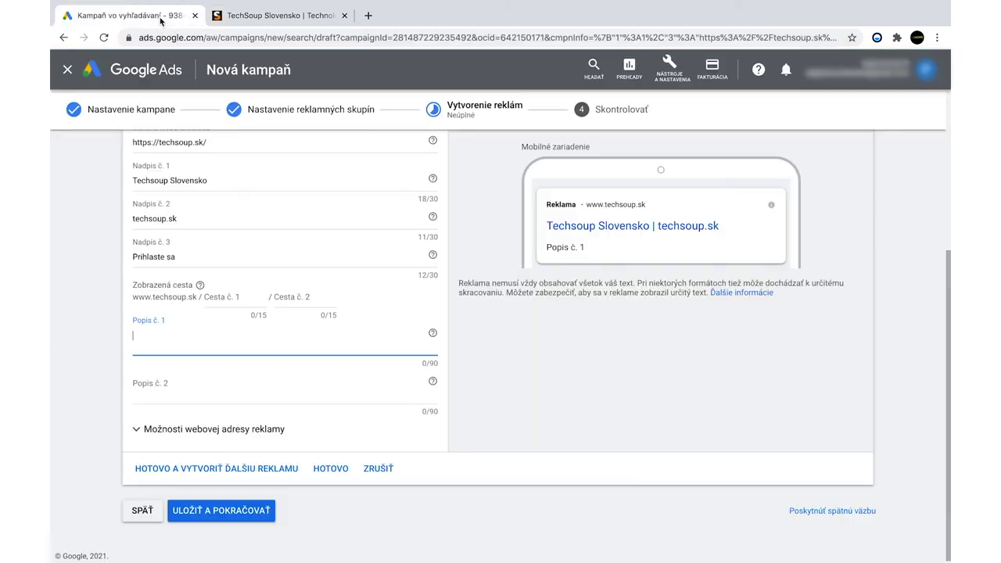
{"action": "left_click", "coordinate": [227, 335]}
{"action": "key", "text": "ctrl+v"}
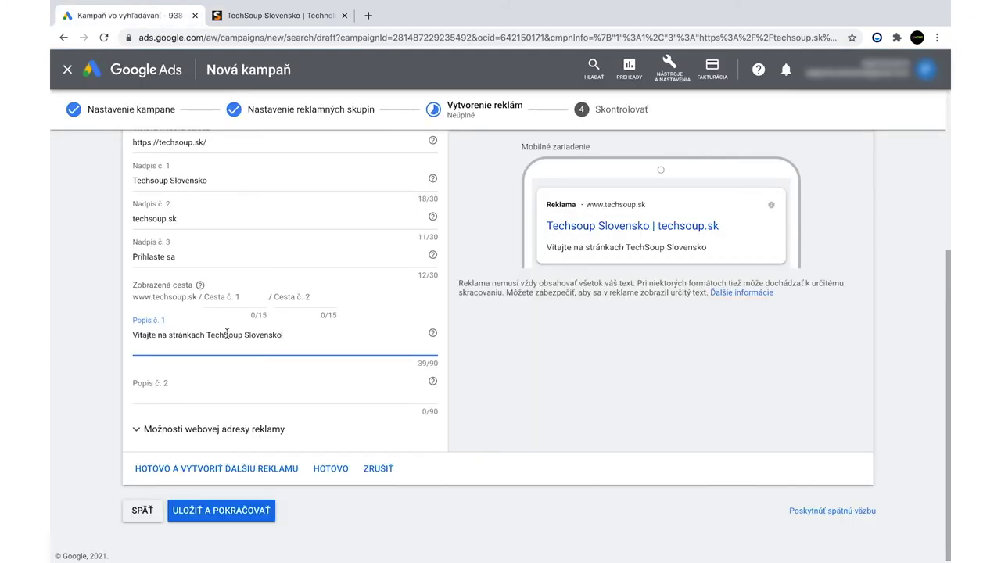
Step: Set the text ad's second description to "Vytvorte si vas ucet este dnes." and save the ad to continue to the campaign review
{"action": "left_click", "coordinate": [184, 395]}
{"action": "left_click", "coordinate": [290, 13]}
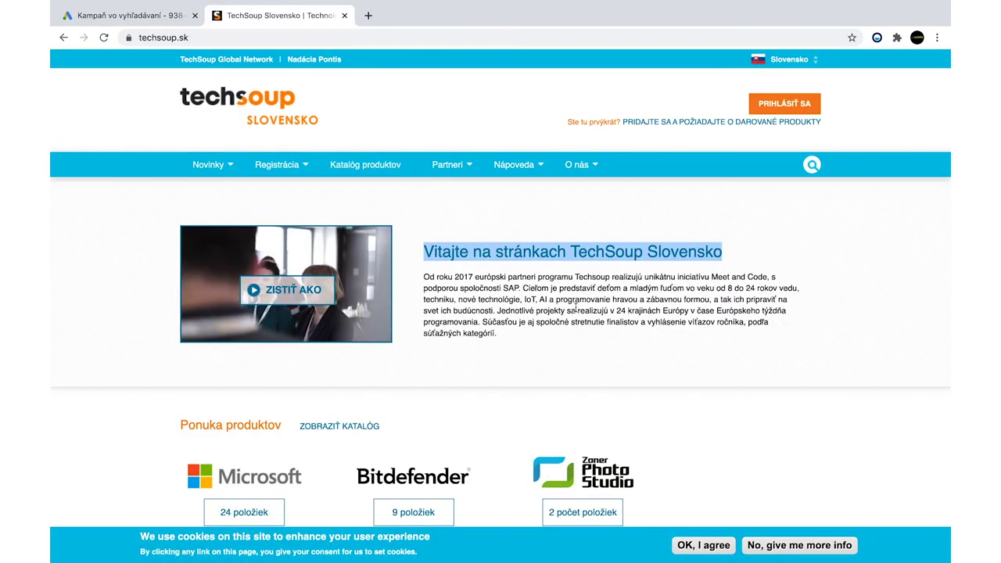
{"action": "scroll", "coordinate": [578, 309], "scroll_direction": "down", "scroll_amount": 3}
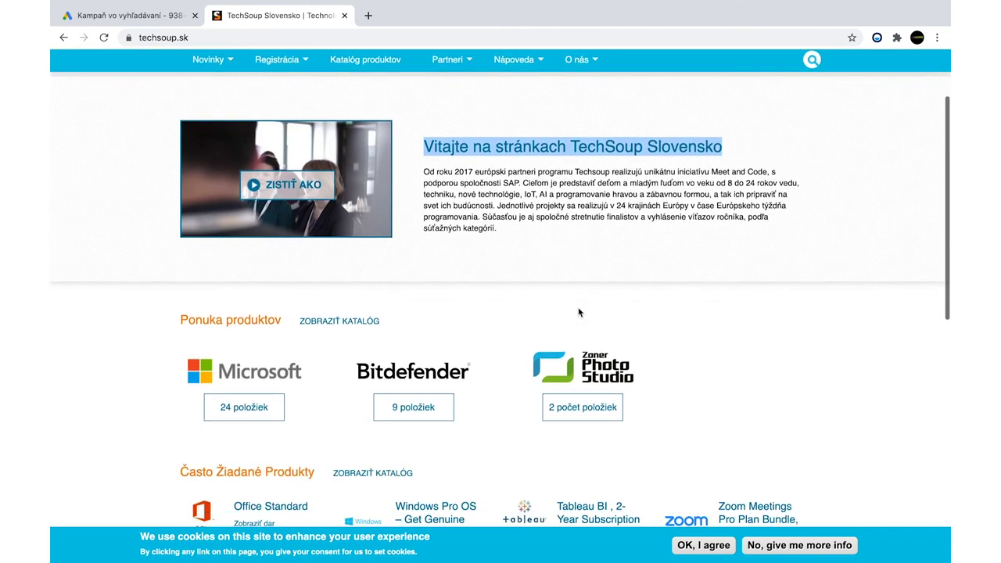
{"action": "scroll", "coordinate": [579, 313], "scroll_direction": "up", "scroll_amount": 2}
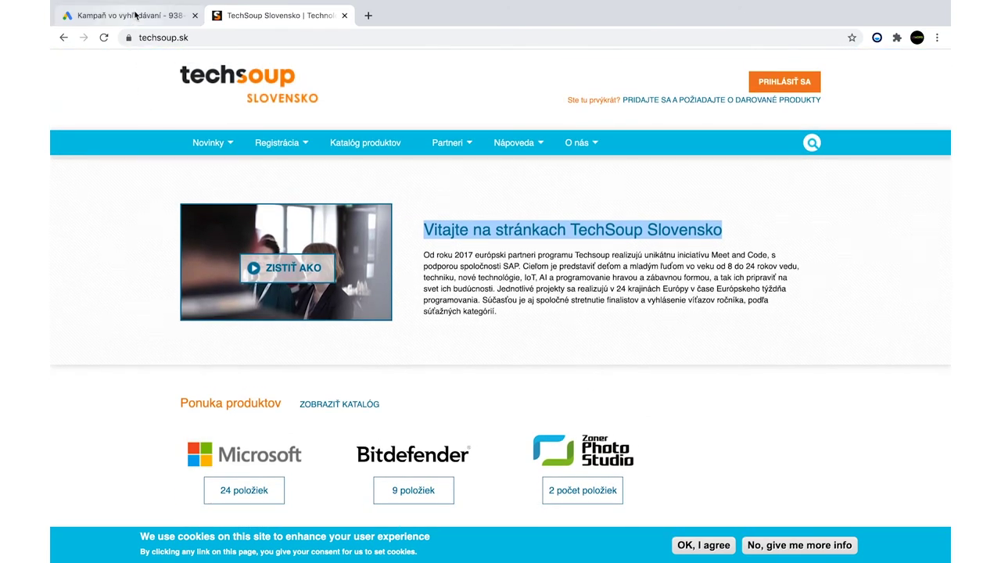
{"action": "left_click", "coordinate": [131, 18]}
{"action": "type", "text": "Vz"}
{"action": "key", "text": "BackSpace"}
{"action": "type", "text": "y"}
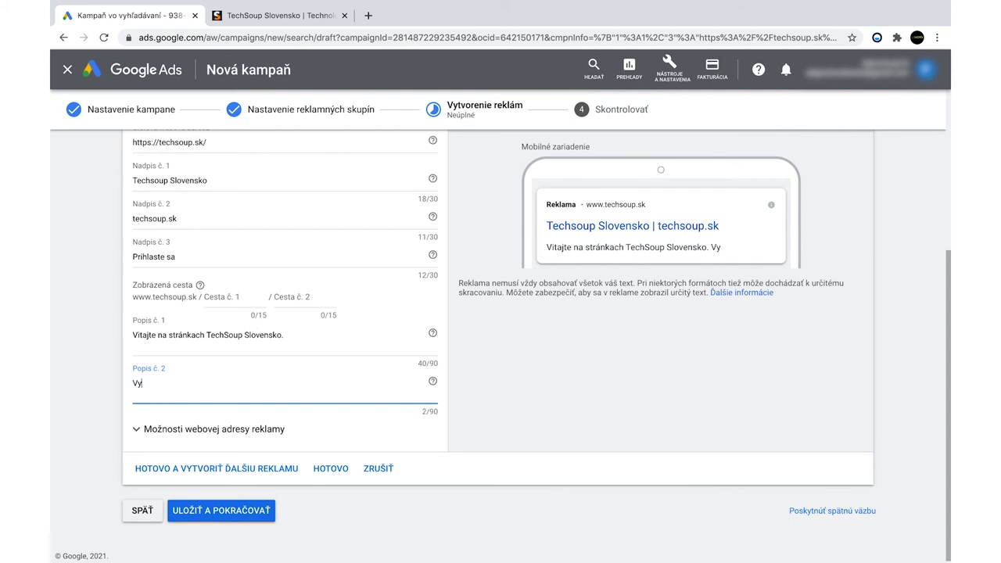
{"action": "type", "text": "tvorte si vas ucet"}
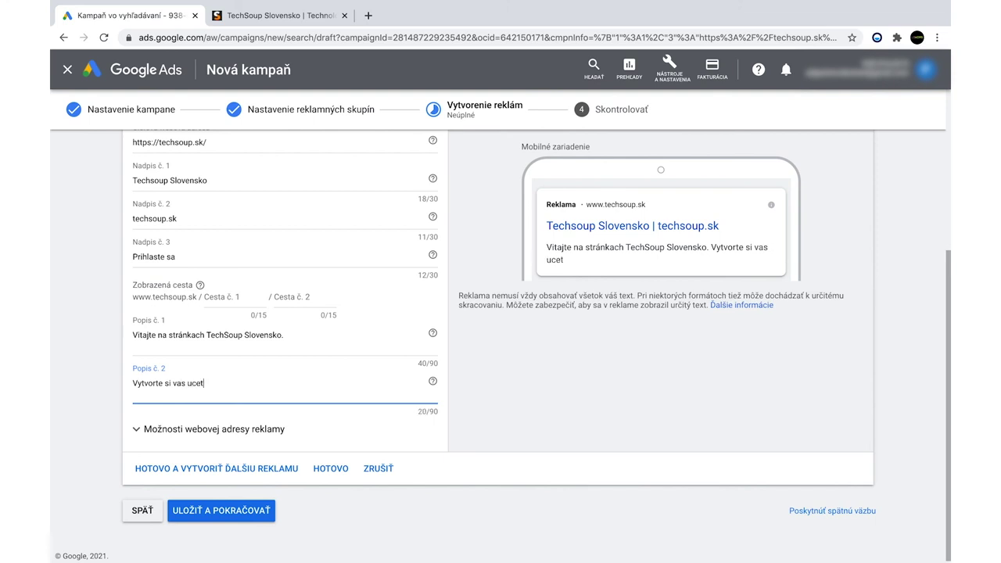
{"action": "type", "text": " este dnes."}
{"action": "left_click", "coordinate": [444, 412]}
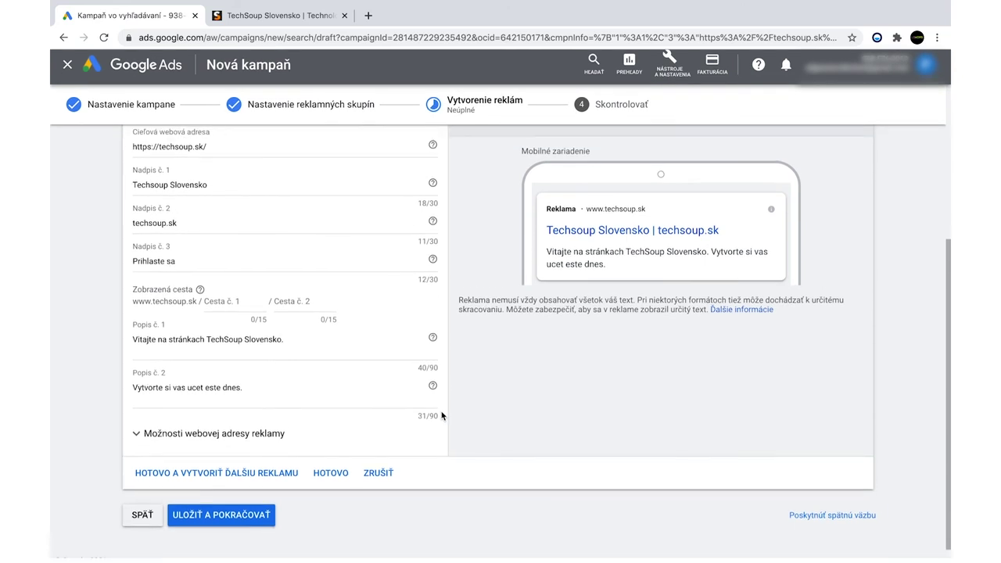
{"action": "scroll", "coordinate": [442, 416], "scroll_direction": "down", "scroll_amount": 1}
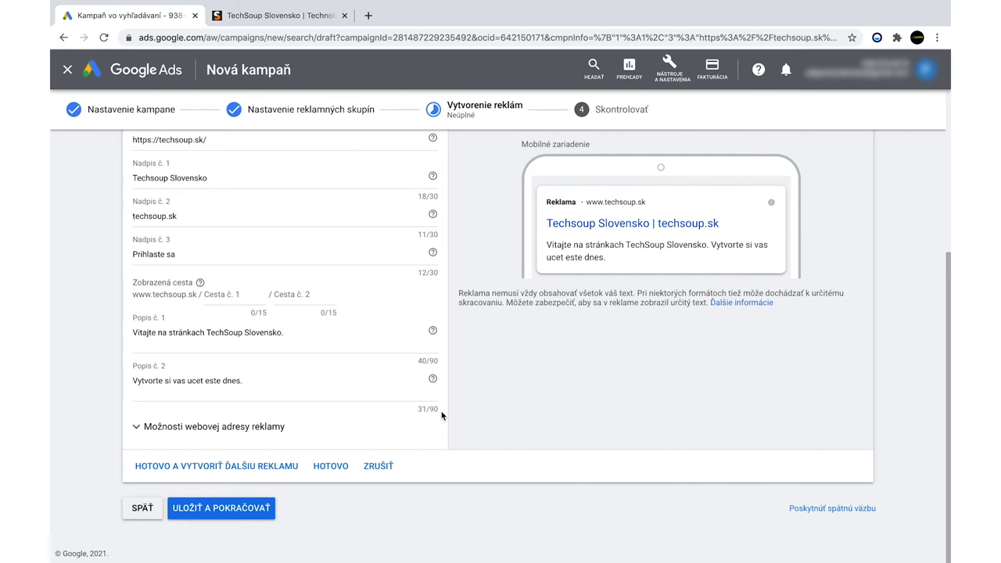
{"action": "left_click", "coordinate": [224, 510]}
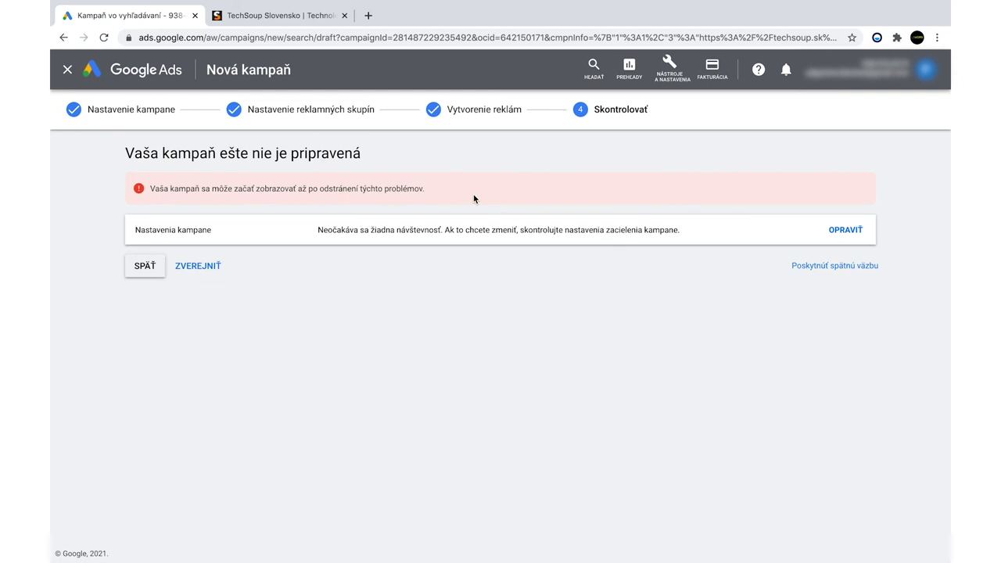
Step: Open the fix for the campaign's targeting problem and add the keywords "neziskove organizacie" and "google pre neziskove organizacie" to the Techsoup ad group
{"action": "left_click", "coordinate": [845, 230]}
{"action": "scroll", "coordinate": [686, 299], "scroll_direction": "down", "scroll_amount": 2}
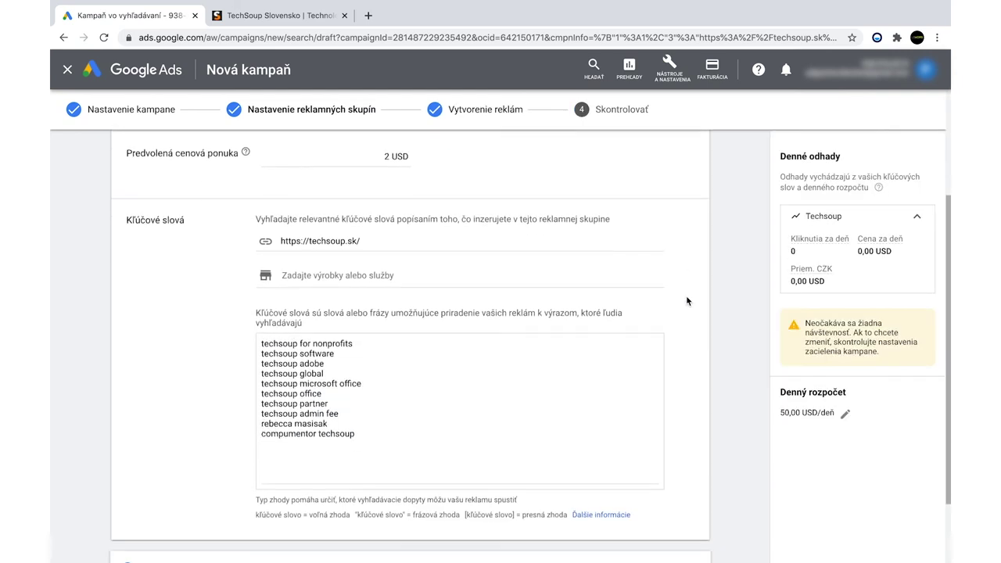
{"action": "left_click", "coordinate": [358, 440]}
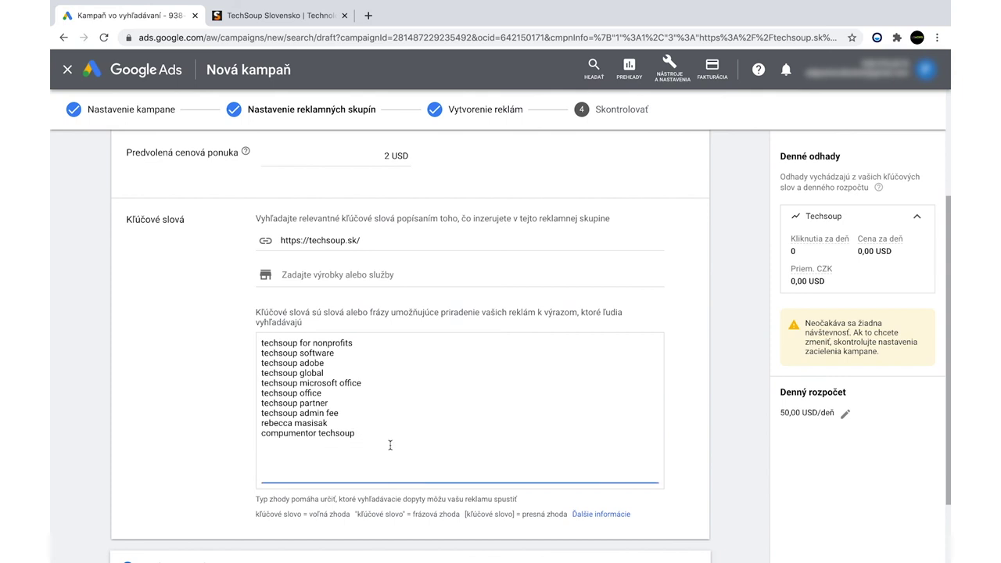
{"action": "key", "text": "Return"}
{"action": "type", "text": "neziskove organi"}
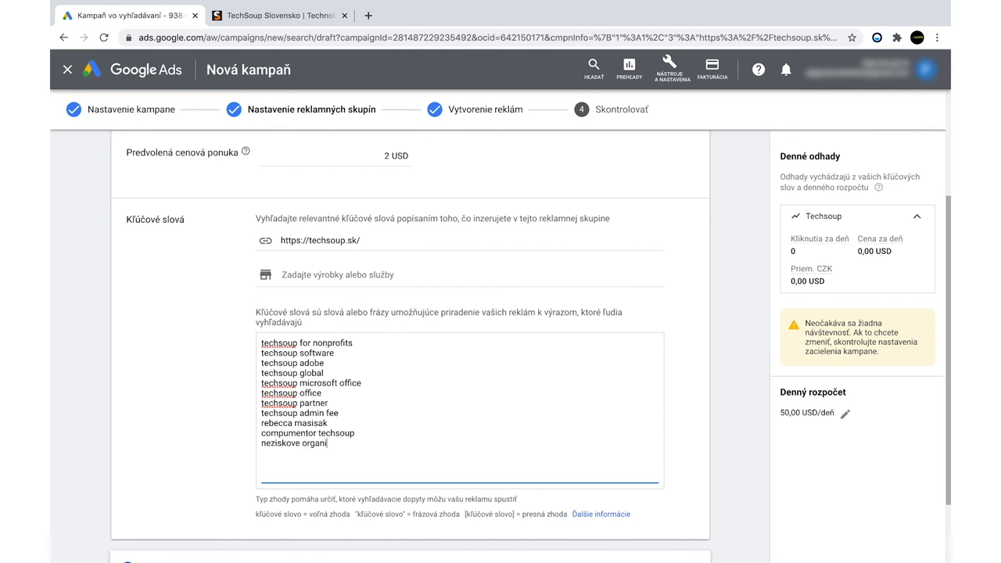
{"action": "type", "text": "zacie"}
{"action": "key", "text": "Return"}
{"action": "type", "text": "google pre neziskove organizacie"}
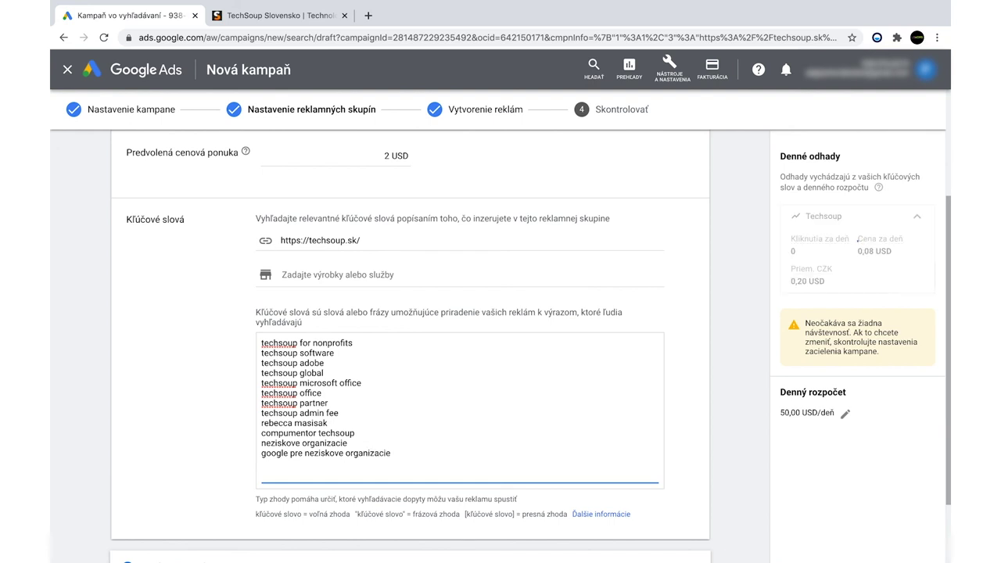
{"action": "left_click", "coordinate": [701, 408]}
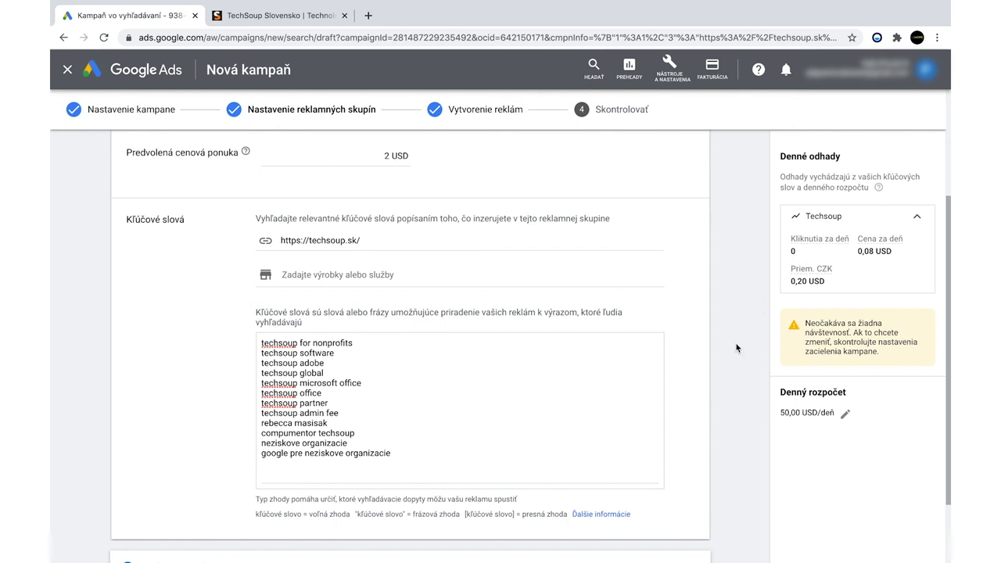
Step: Save the Techsoup ad group's keywords and continue through the ad creation stage to the campaign review
{"action": "scroll", "coordinate": [717, 373], "scroll_direction": "down", "scroll_amount": 2}
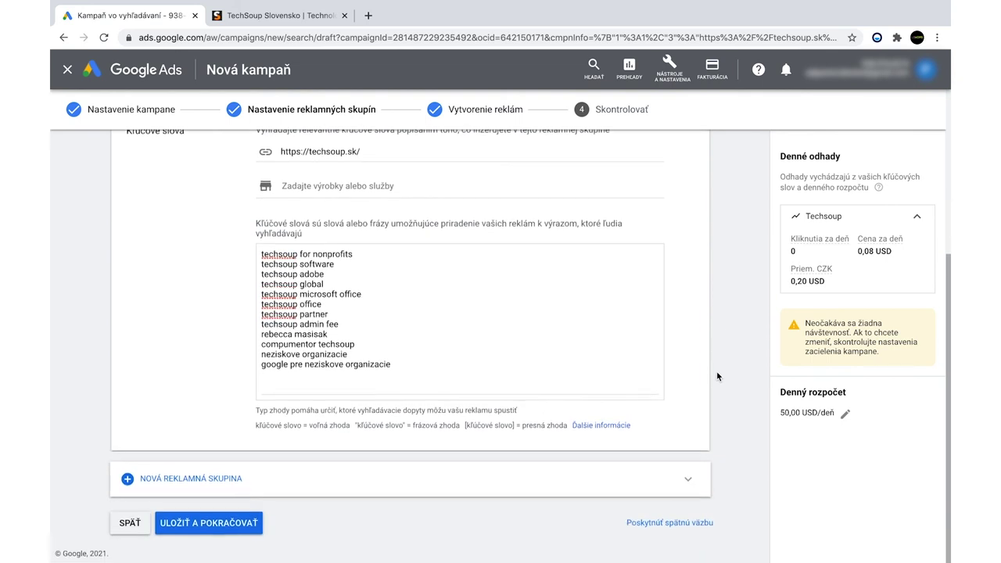
{"action": "left_click", "coordinate": [209, 525]}
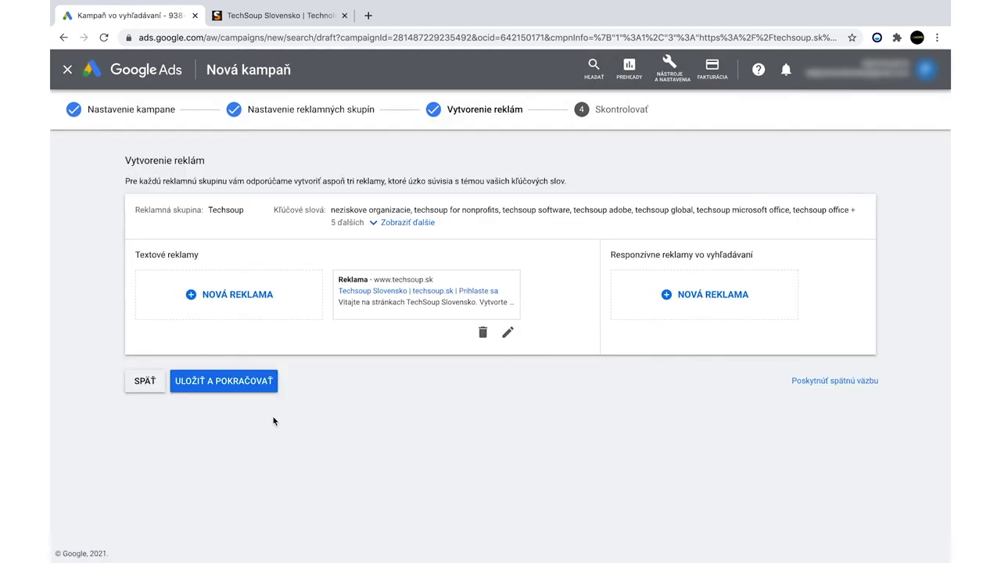
{"action": "left_click", "coordinate": [246, 380]}
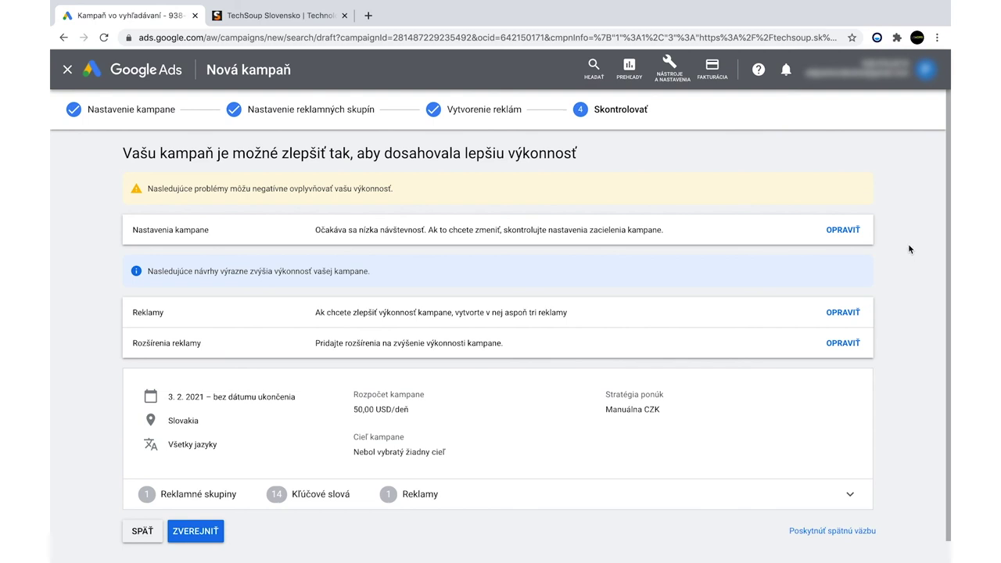
Step: Review the campaign's improvement suggestions and its location, budget and bidding summary, and publish the campaign
{"action": "scroll", "coordinate": [910, 248], "scroll_direction": "down", "scroll_amount": 2}
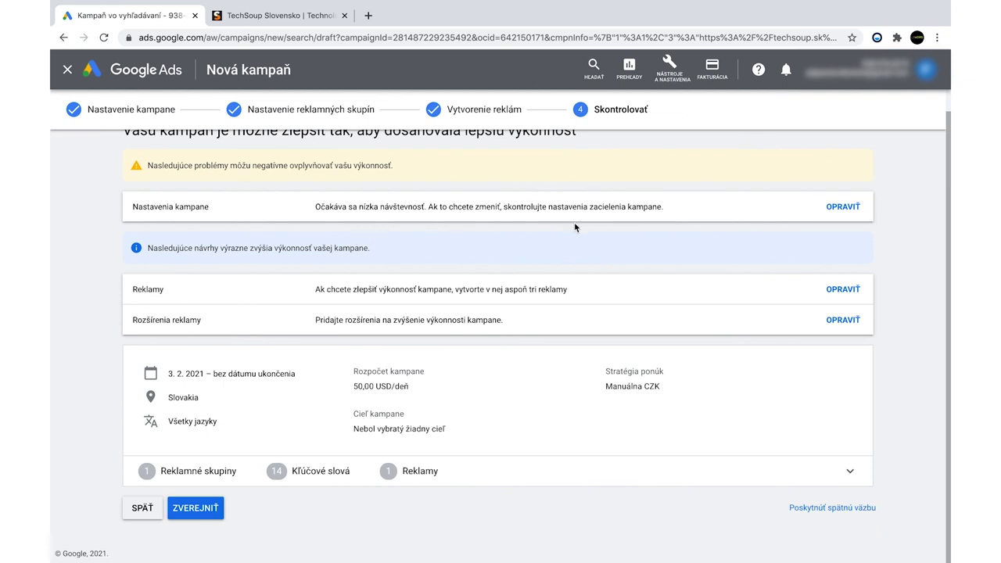
{"action": "scroll", "coordinate": [902, 243], "scroll_direction": "down", "scroll_amount": 1}
{"action": "scroll", "coordinate": [468, 352], "scroll_direction": "up", "scroll_amount": 2}
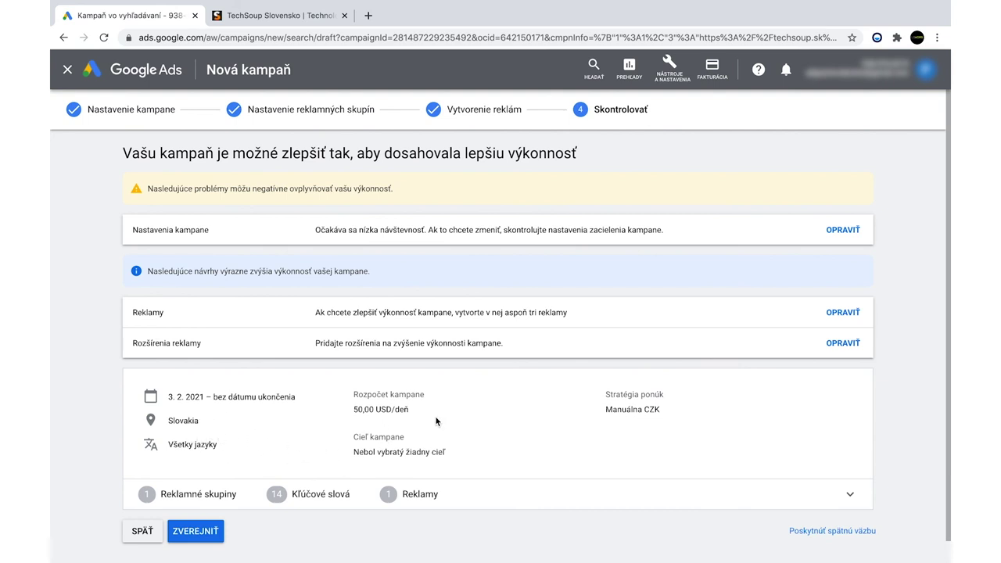
{"action": "scroll", "coordinate": [454, 429], "scroll_direction": "down", "scroll_amount": 1}
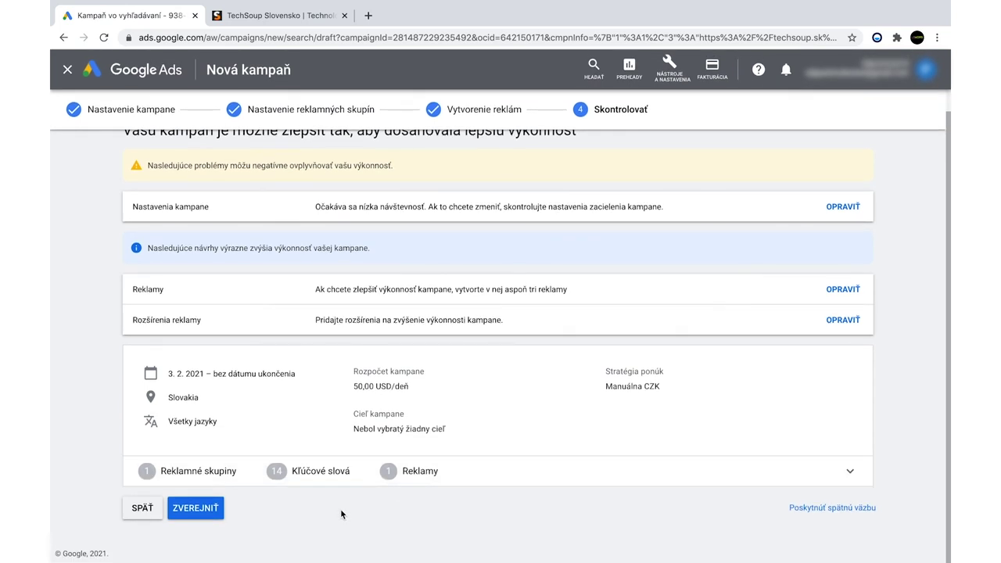
{"action": "left_click", "coordinate": [197, 509]}
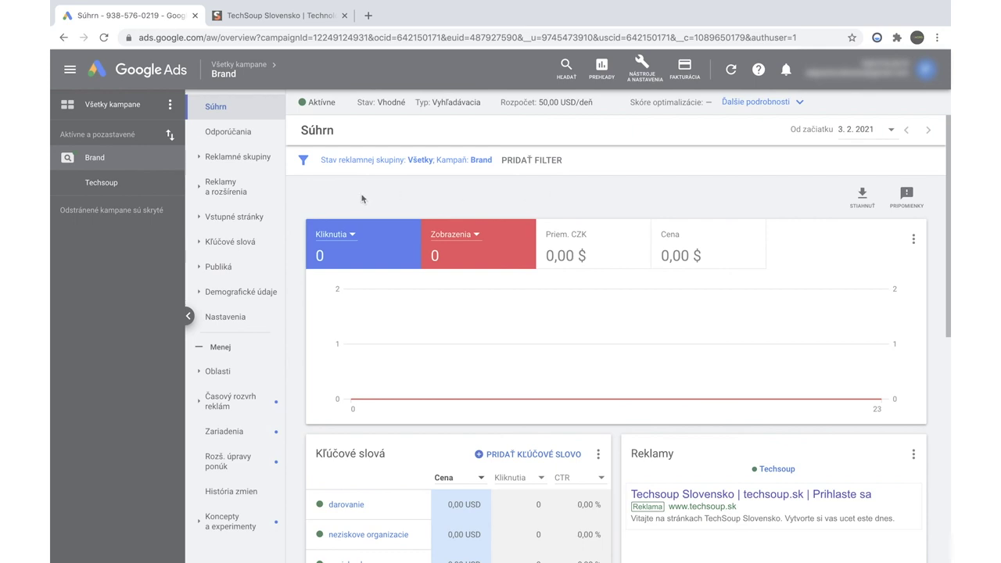
Step: Open the Brand campaign's list of ads and examine the text ad's status, type and performance columns
{"action": "left_click", "coordinate": [225, 193]}
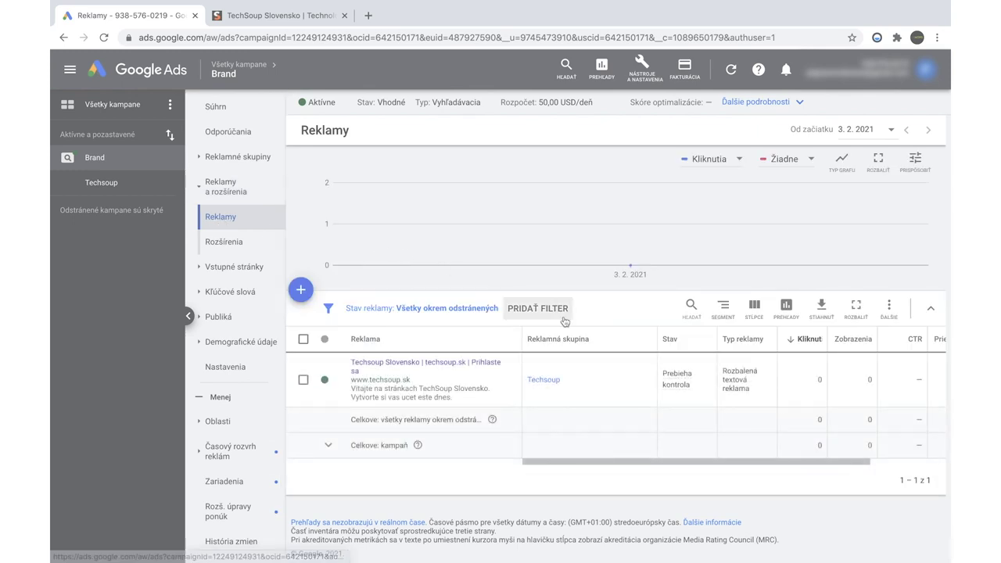
{"action": "scroll", "coordinate": [619, 345], "scroll_direction": "right", "scroll_amount": 1}
{"action": "scroll", "coordinate": [677, 375], "scroll_direction": "left", "scroll_amount": 1}
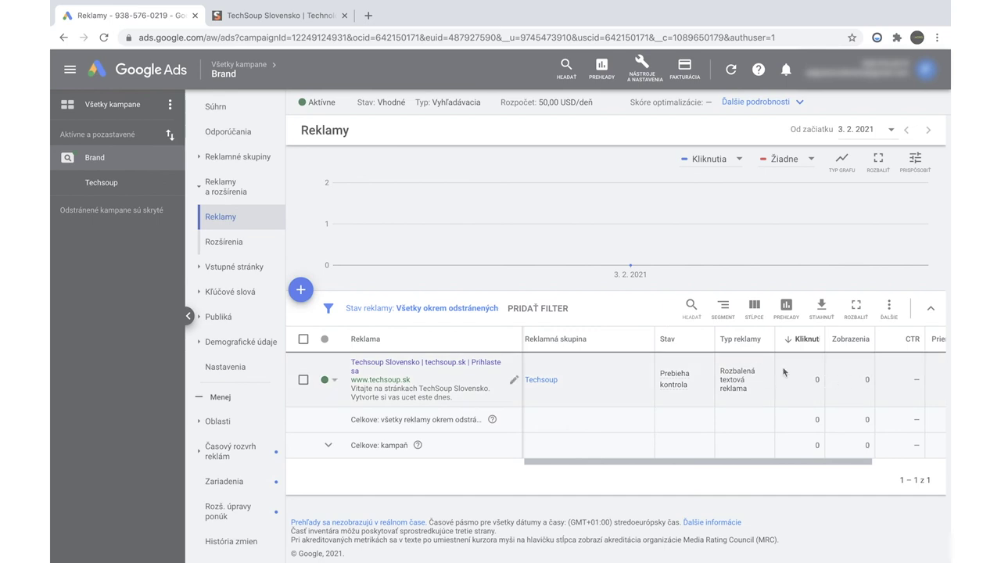
{"action": "scroll", "coordinate": [868, 378], "scroll_direction": "right", "scroll_amount": 2}
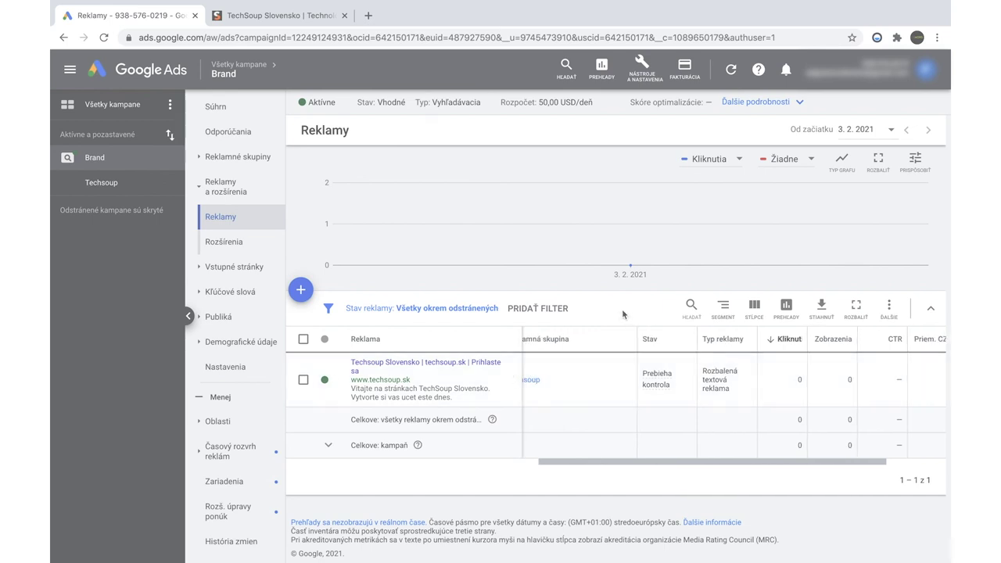